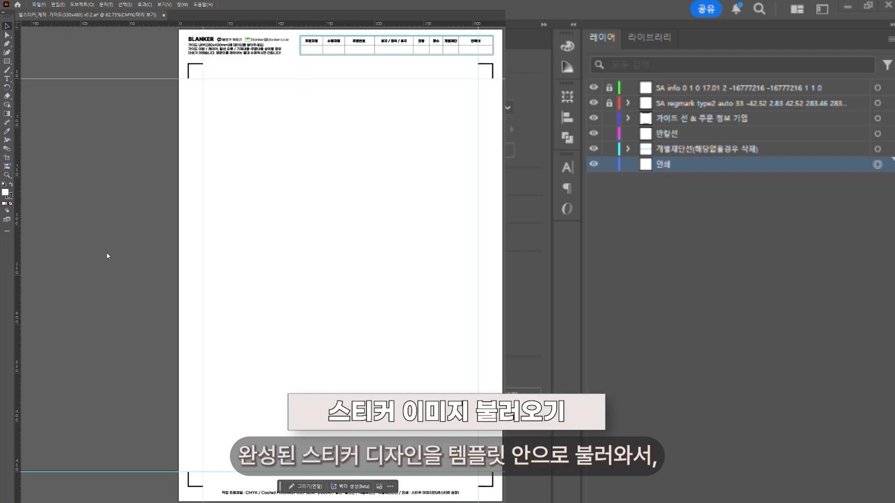
Step: Place the cat sticker design on the 인쇄 layer and set its size to 90 mm wide by 200 mm high
{"action": "left_click_drag", "start_coordinate": [108, 254], "coordinate": [109, 255]}
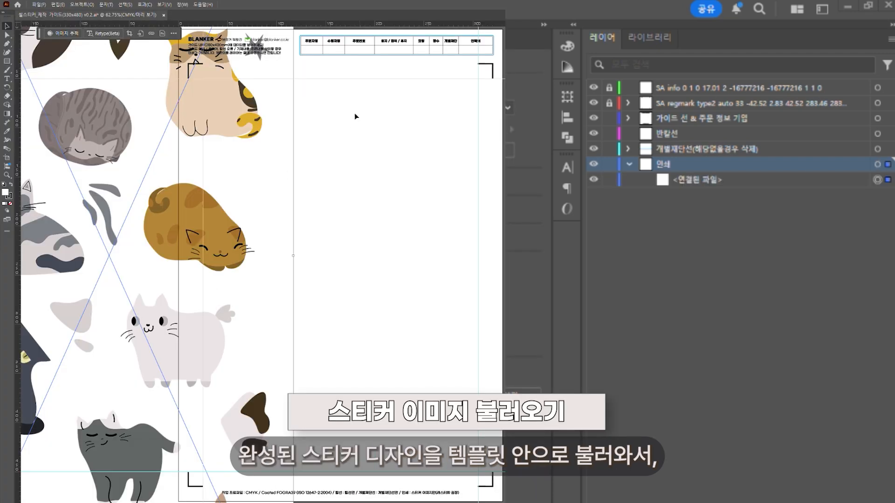
{"action": "left_click", "coordinate": [674, 52]}
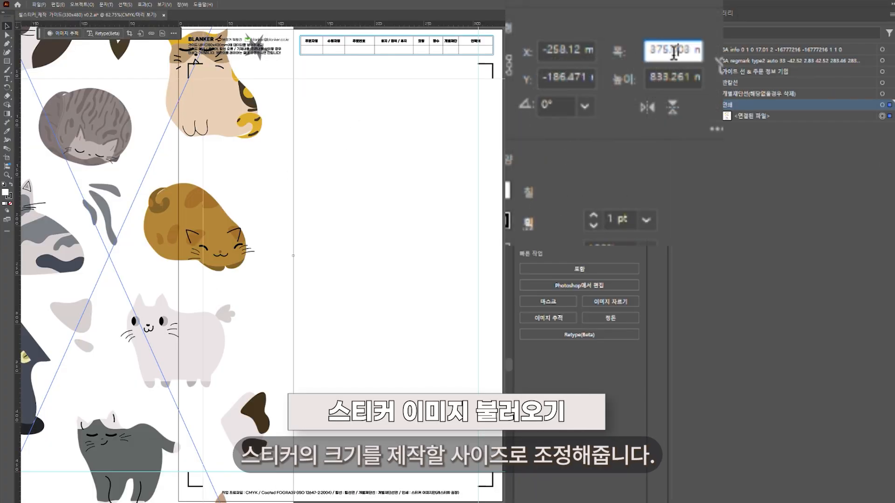
{"action": "type", "text": "90"}
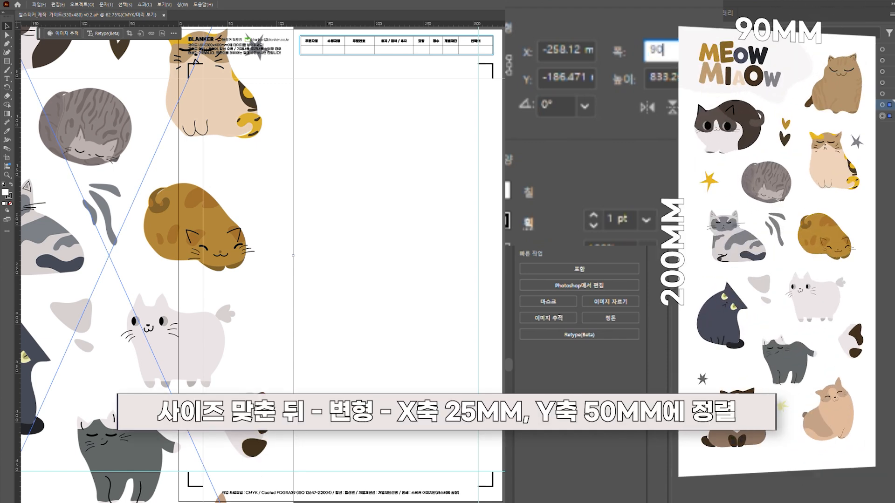
{"action": "key", "text": "Tab"}
{"action": "type", "text": "200"}
Step: Position the placed sticker image at X 25 mm and Y 50 mm
{"action": "left_click", "coordinate": [554, 60]}
{"action": "type", "text": "25"}
{"action": "key", "text": "Tab"}
{"action": "type", "text": "50"}
{"action": "key", "text": "Return"}
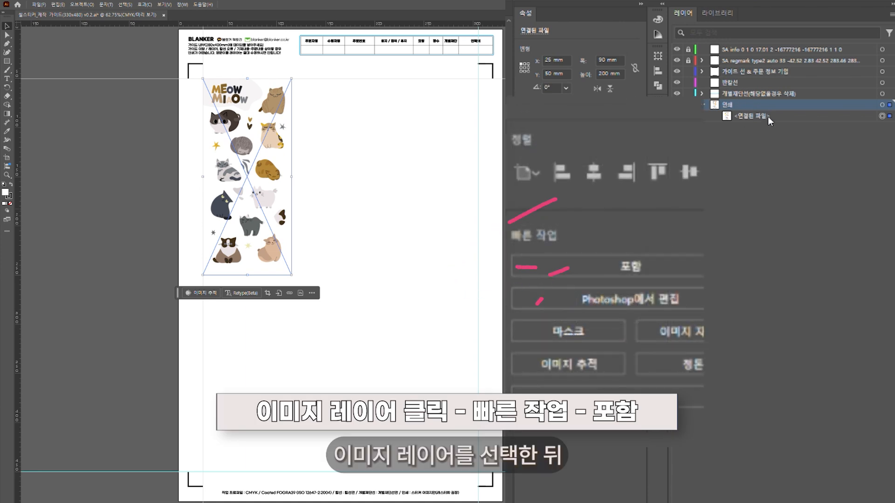
Step: Embed the linked sticker image in the document and duplicate it in place
{"action": "left_click", "coordinate": [649, 260]}
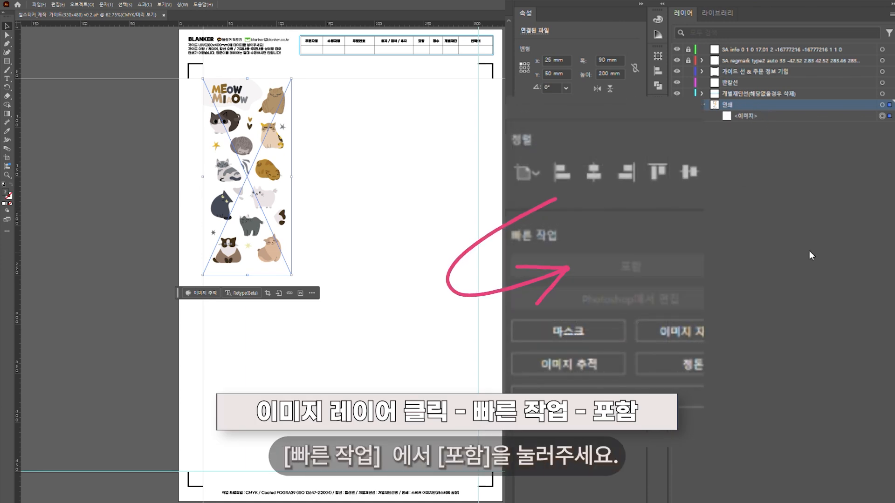
{"action": "left_click", "coordinate": [774, 116]}
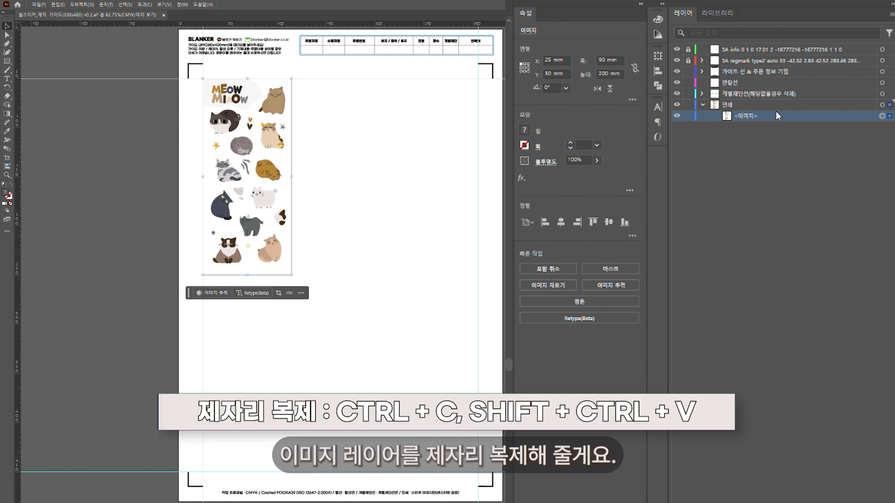
{"action": "key", "text": "ctrl+c"}
{"action": "key", "text": "ctrl+shift+v"}
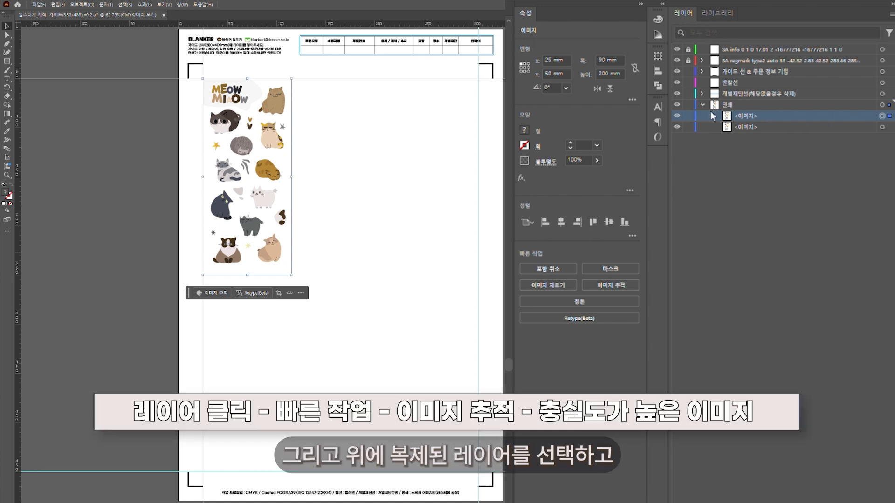
Step: Trace the upper image copy with the 충실도가 높은 사진 preset and toggle its visibility to compare it with the original
{"action": "left_click", "coordinate": [601, 283]}
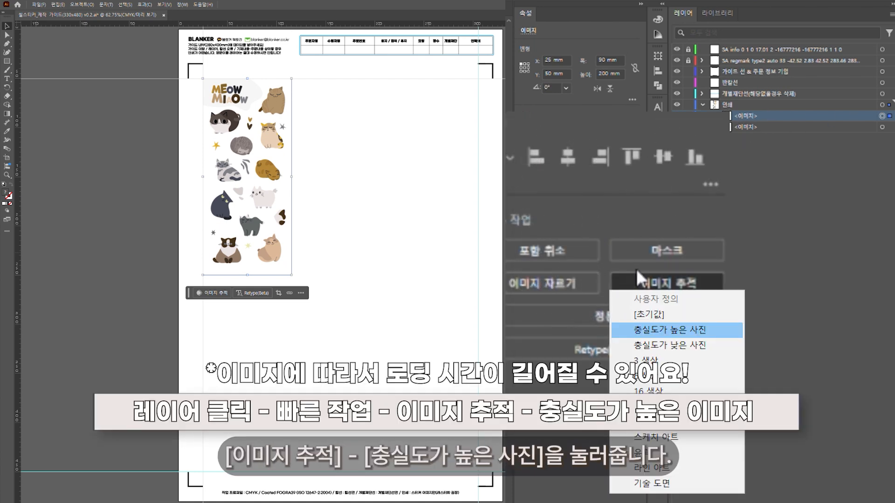
{"action": "left_click", "coordinate": [670, 330]}
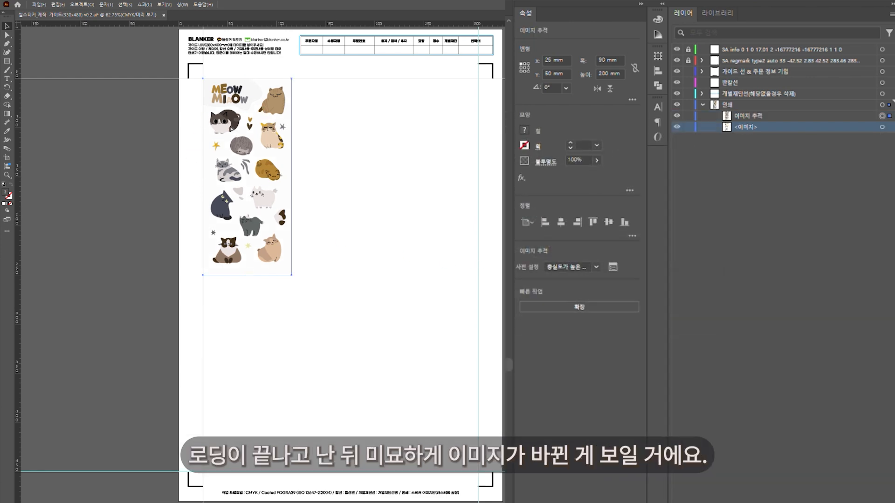
{"action": "key", "text": "ctrl+equal"}
{"action": "key", "text": "ctrl+equal"}
{"action": "key", "text": "ctrl+equal"}
{"action": "key", "text": "ctrl+equal"}
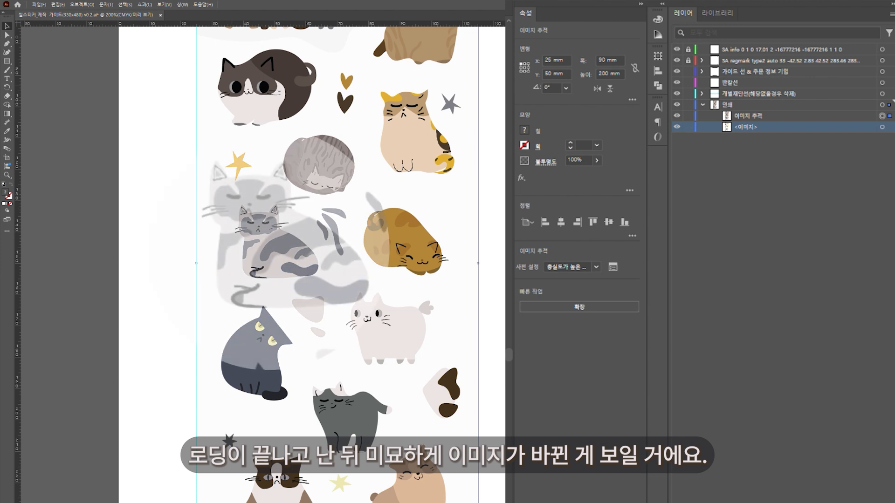
{"action": "left_click", "coordinate": [677, 116]}
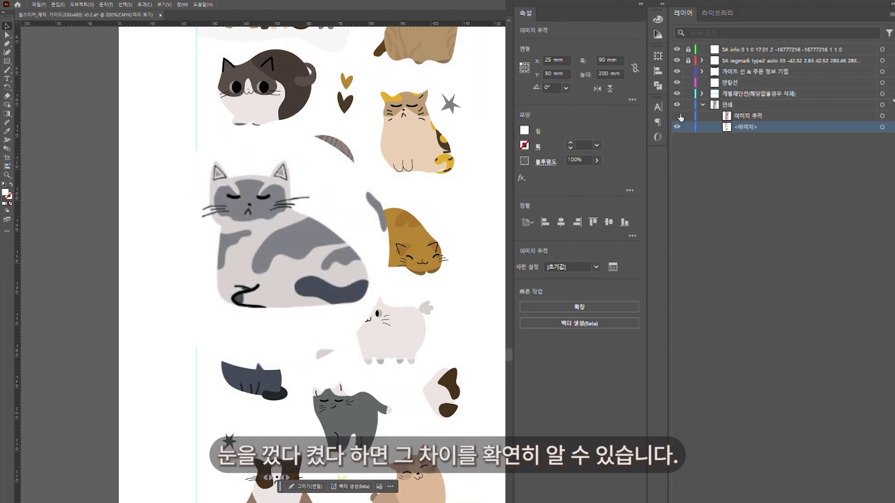
{"action": "left_click", "coordinate": [679, 115]}
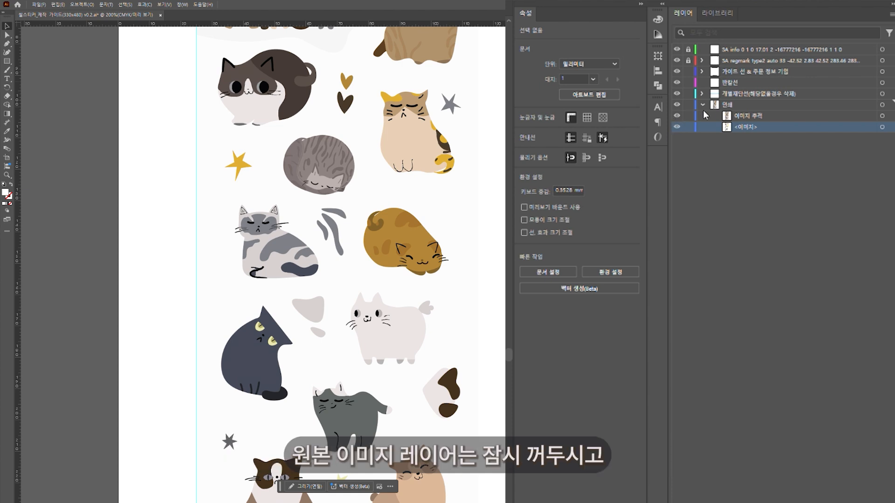
Step: Hide the original image, expand the traced copy into vector paths and list the resulting group's paths
{"action": "left_click", "coordinate": [732, 115]}
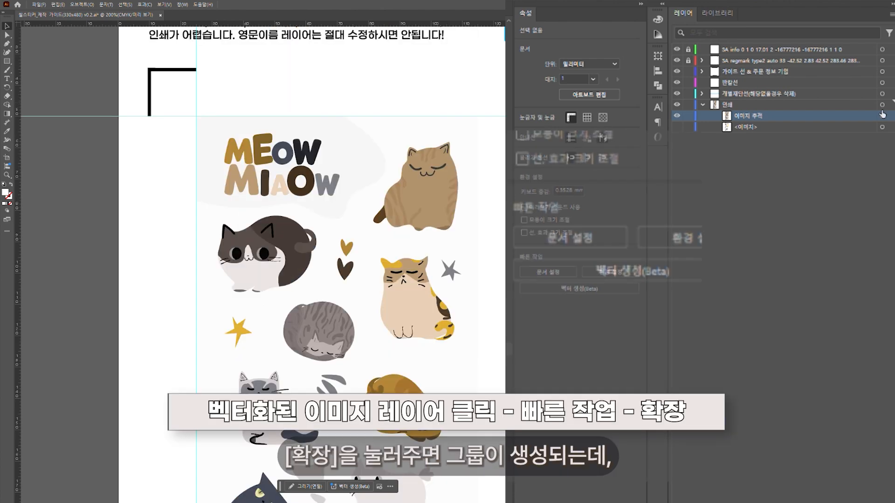
{"action": "left_click", "coordinate": [645, 306]}
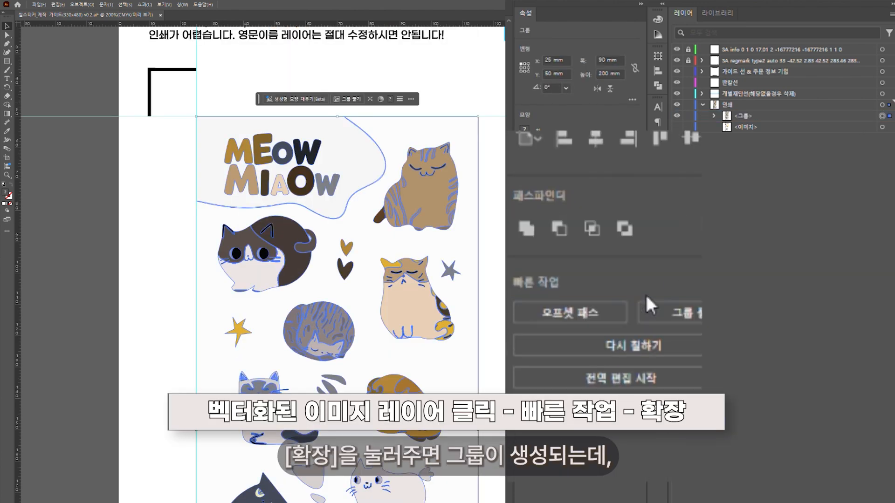
{"action": "left_click", "coordinate": [714, 115]}
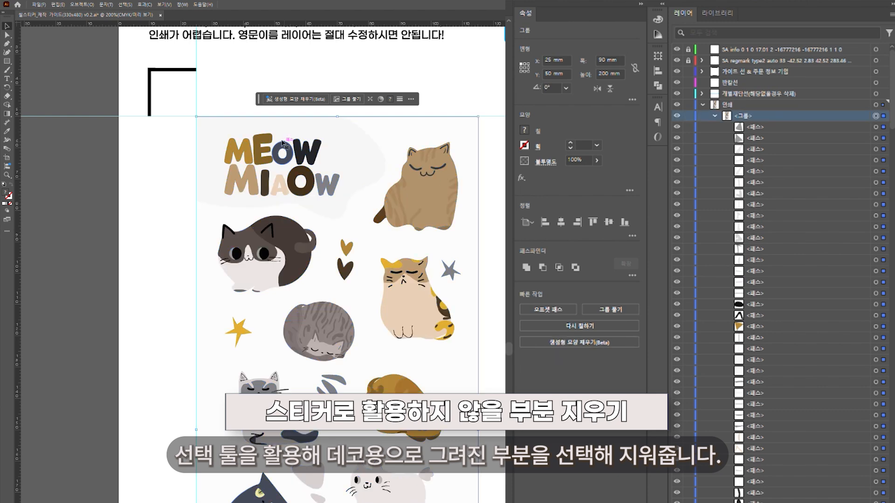
Step: Delete the pale background shape, MEOW MIAOW title, hearts and stars from the upper part of the traced artwork
{"action": "double_click", "coordinate": [366, 195]}
{"action": "key", "text": "Delete"}
{"action": "left_click_drag", "start_coordinate": [328, 235], "coordinate": [365, 279]}
{"action": "key", "text": "Delete"}
{"action": "left_click_drag", "start_coordinate": [420, 251], "coordinate": [475, 283]}
{"action": "key", "text": "Delete"}
{"action": "left_click_drag", "start_coordinate": [199, 323], "coordinate": [252, 351]}
{"action": "key", "text": "Delete"}
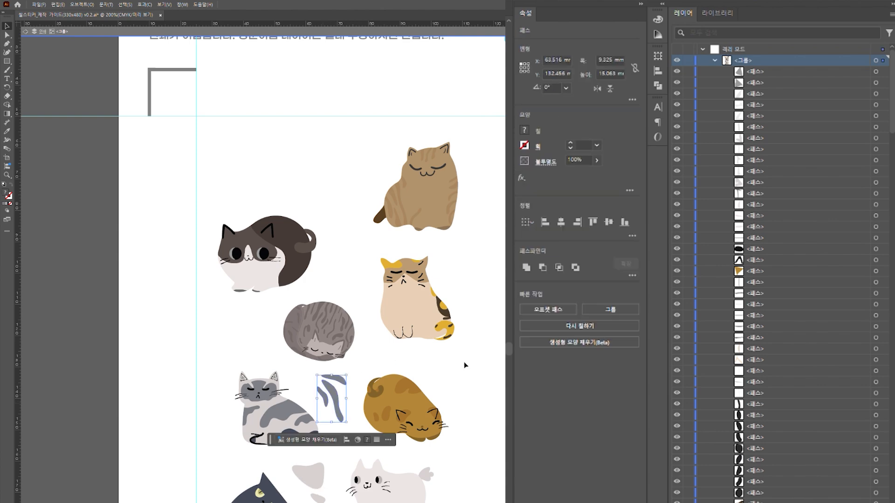
Step: Delete the remaining decorations between the lower cats: stripes, pale shapes, brown-spotted shape and two stars
{"action": "scroll", "coordinate": [275, 159], "scroll_direction": "down", "scroll_amount": 6}
{"action": "left_click_drag", "start_coordinate": [274, 156], "coordinate": [299, 196]}
{"action": "key", "text": "Delete"}
{"action": "left_click_drag", "start_coordinate": [444, 225], "coordinate": [406, 275]}
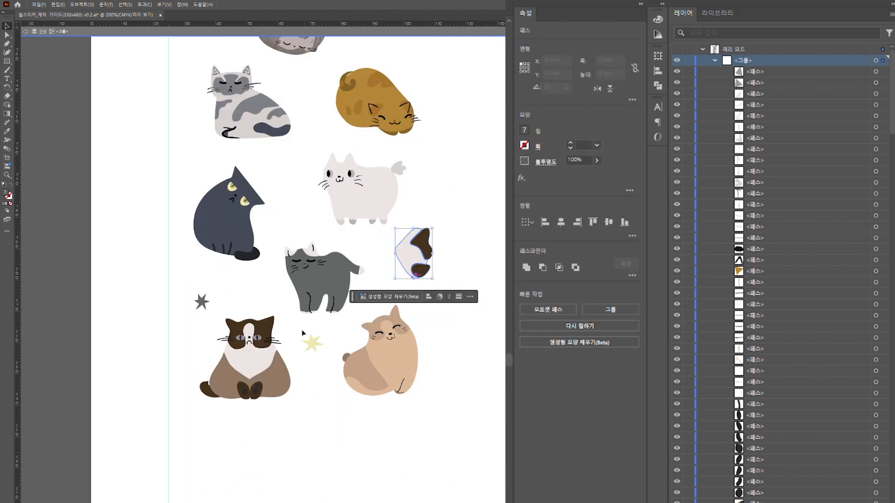
{"action": "key", "text": "Delete"}
{"action": "left_click_drag", "start_coordinate": [303, 333], "coordinate": [322, 350]}
{"action": "key", "text": "Delete"}
{"action": "left_click_drag", "start_coordinate": [189, 287], "coordinate": [205, 300]}
Step: Select all the remaining cats and unite their paths into solid silhouettes with Pathfinder
{"action": "left_click_drag", "start_coordinate": [337, 141], "coordinate": [359, 348]}
{"action": "scroll", "coordinate": [437, 269], "scroll_direction": "down", "scroll_amount": 1}
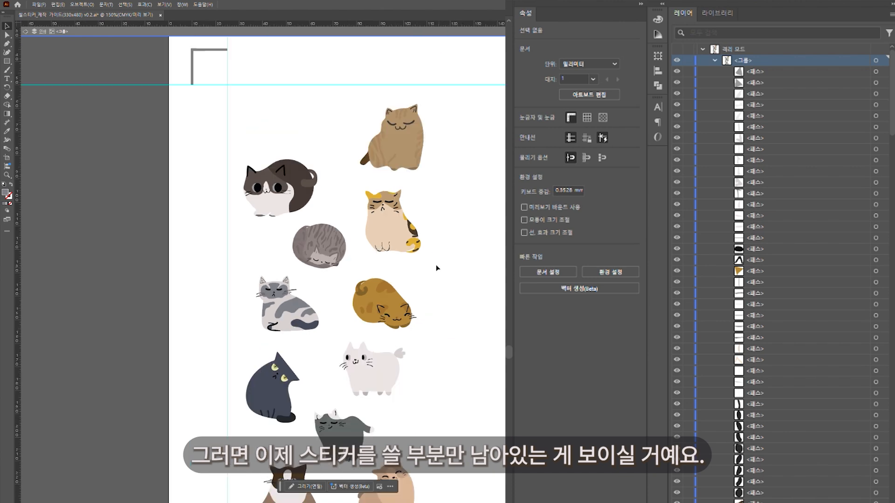
{"action": "left_click_drag", "start_coordinate": [214, 125], "coordinate": [473, 502]}
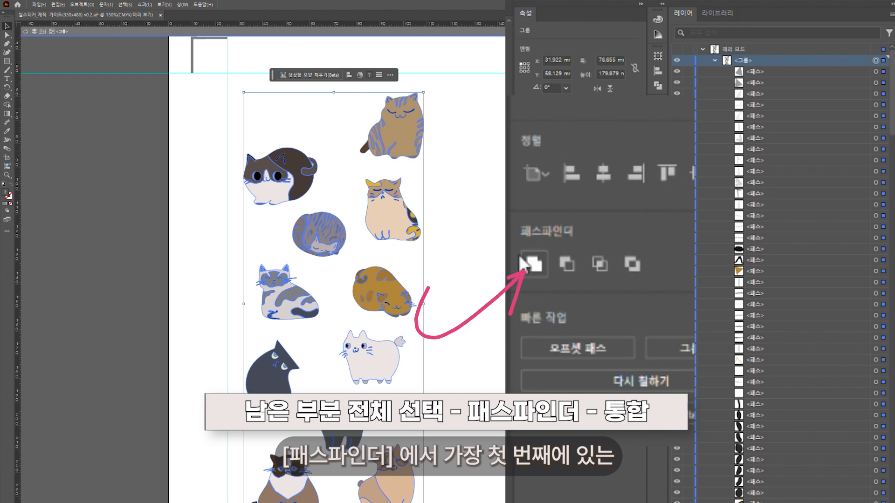
{"action": "left_click", "coordinate": [521, 260]}
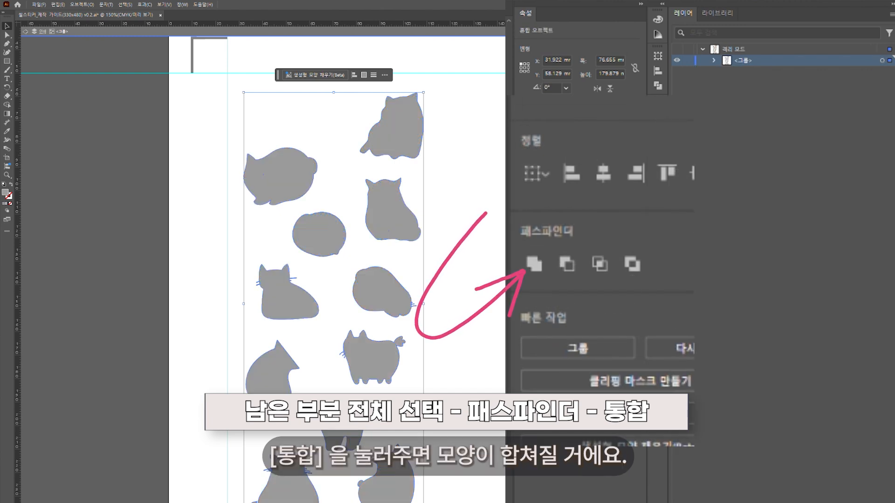
{"action": "scroll", "coordinate": [324, 381], "scroll_direction": "down", "scroll_amount": 3}
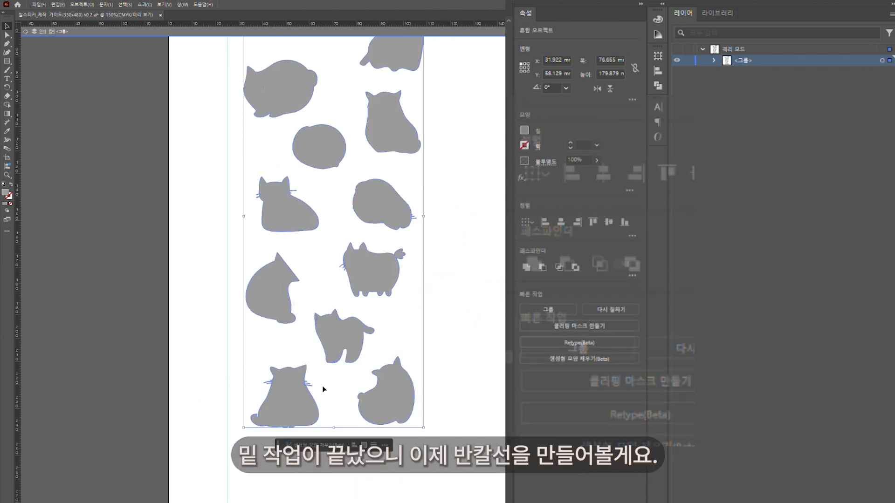
{"action": "scroll", "coordinate": [324, 382], "scroll_direction": "up", "scroll_amount": 3}
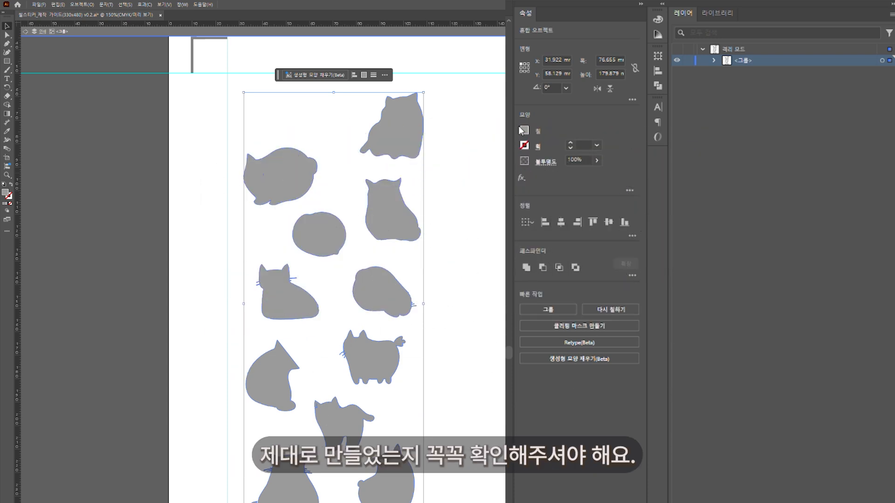
Step: Remove the silhouettes' fill and give them a #e6007d stroke with a weight of 0.25 pt
{"action": "key", "text": "/"}
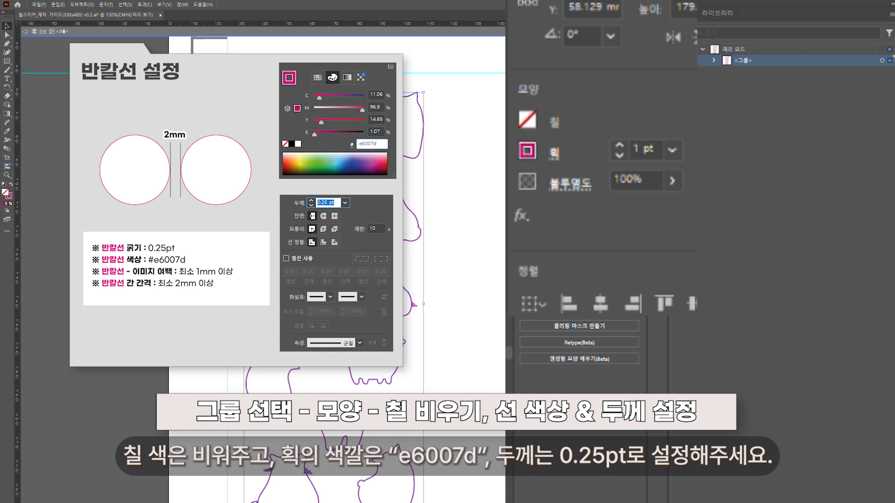
{"action": "left_click", "coordinate": [652, 154]}
{"action": "type", "text": "0.2"}
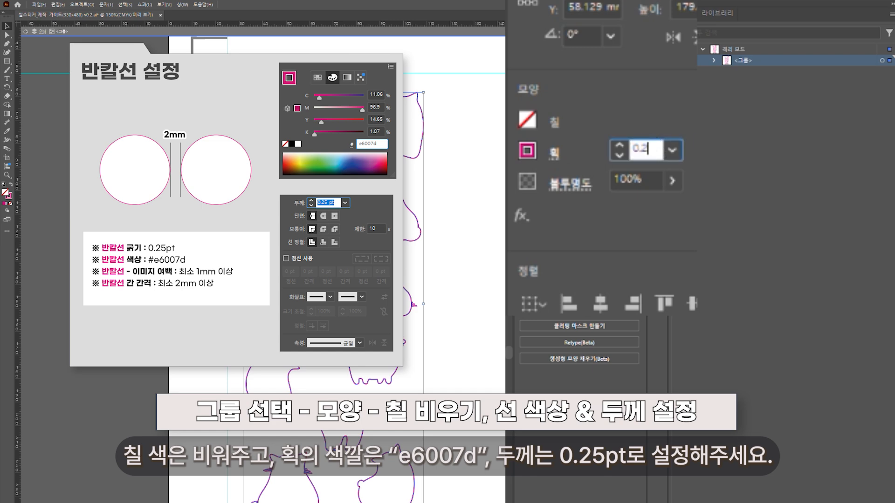
{"action": "type", "text": "5"}
{"action": "key", "text": "Return"}
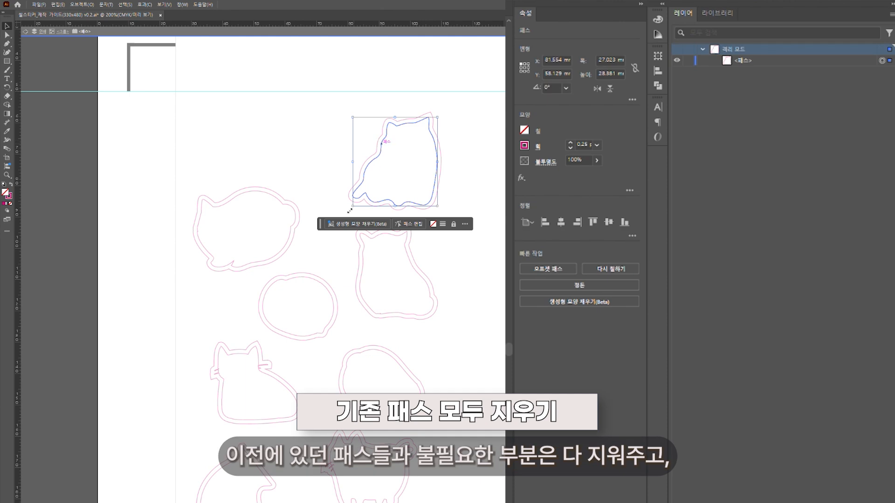
Step: Delete the inner original outlines of the six upper cats, keeping only their outer offset cut lines
{"action": "key", "text": "Delete"}
{"action": "double_click", "coordinate": [253, 190]}
{"action": "double_click", "coordinate": [254, 191]}
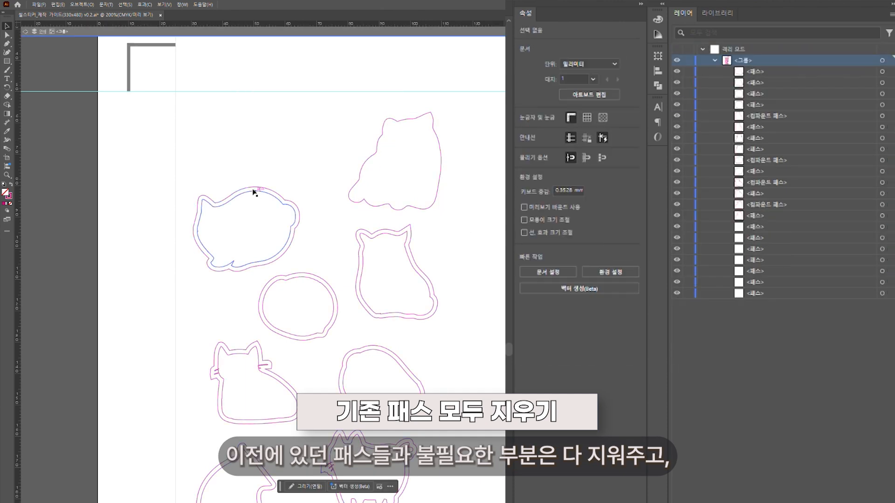
{"action": "key", "text": "Delete"}
{"action": "left_click", "coordinate": [395, 234]}
{"action": "key", "text": "Delete"}
{"action": "left_click", "coordinate": [313, 279]}
{"action": "key", "text": "Delete"}
{"action": "left_click", "coordinate": [267, 375]}
{"action": "key", "text": "Delete"}
{"action": "left_click", "coordinate": [376, 351]}
{"action": "key", "text": "Delete"}
Step: Delete the inner original outlines and stray whisker paths of the five lower cats, keeping their outer cut lines
{"action": "left_click_drag", "start_coordinate": [320, 347], "coordinate": [332, 158]}
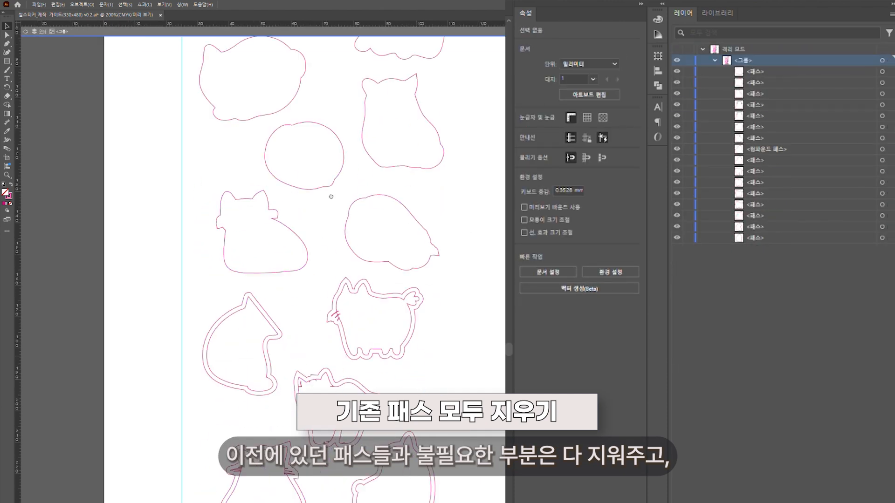
{"action": "left_click", "coordinate": [260, 267]}
{"action": "key", "text": "Delete"}
{"action": "left_click", "coordinate": [355, 254]}
{"action": "key", "text": "Delete"}
{"action": "key", "text": "Delete"}
{"action": "left_click", "coordinate": [294, 409]}
{"action": "key", "text": "Delete"}
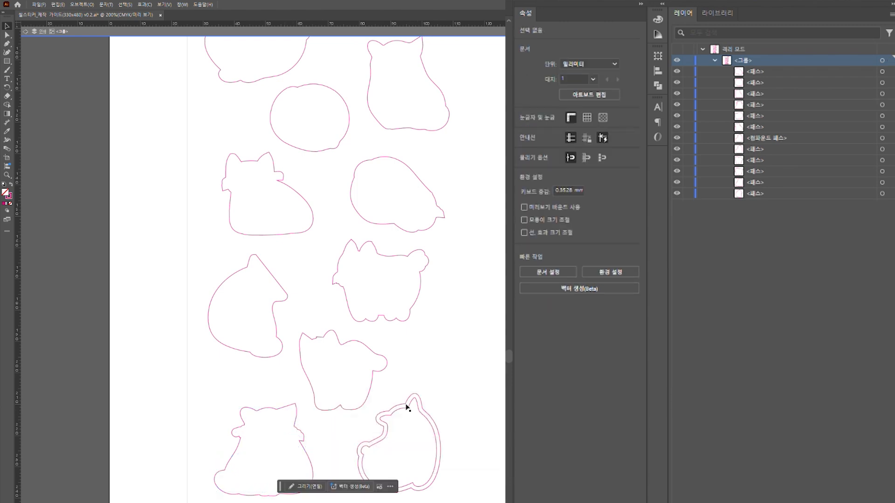
{"action": "left_click", "coordinate": [409, 409]}
{"action": "key", "text": "Delete"}
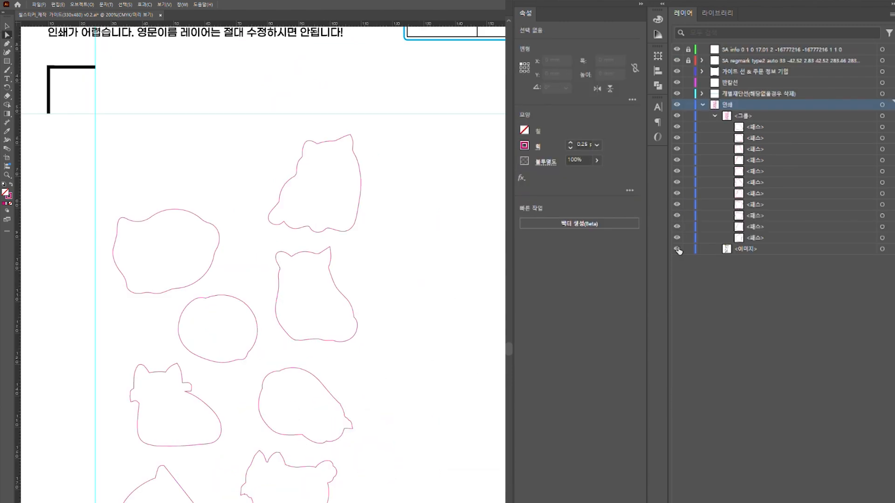
Step: Show the original sticker image again beneath the cut lines
{"action": "left_click", "coordinate": [678, 249]}
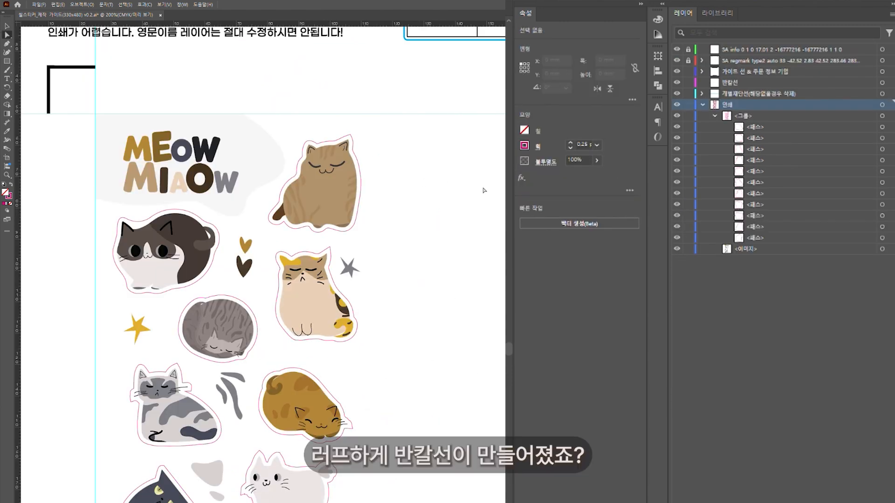
{"action": "left_click_drag", "start_coordinate": [397, 318], "coordinate": [459, 314]}
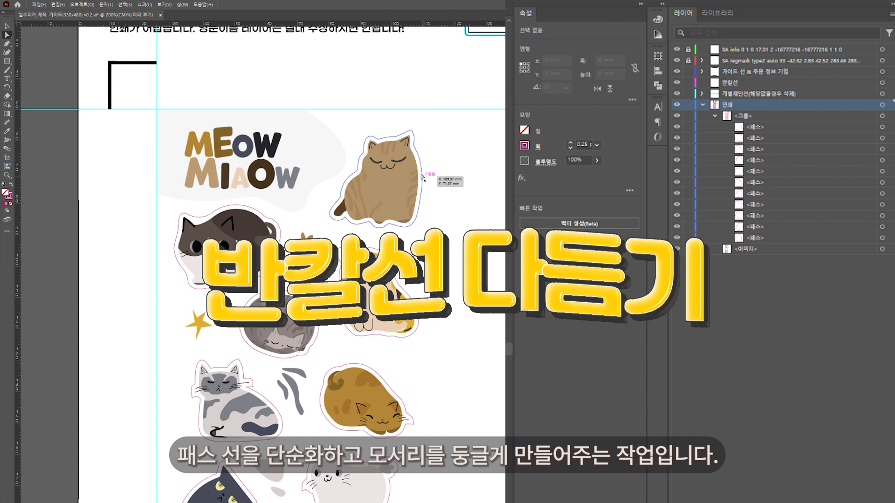
Step: Simplify the cut line around the curled orange cat to 11 anchor points
{"action": "left_click", "coordinate": [421, 176]}
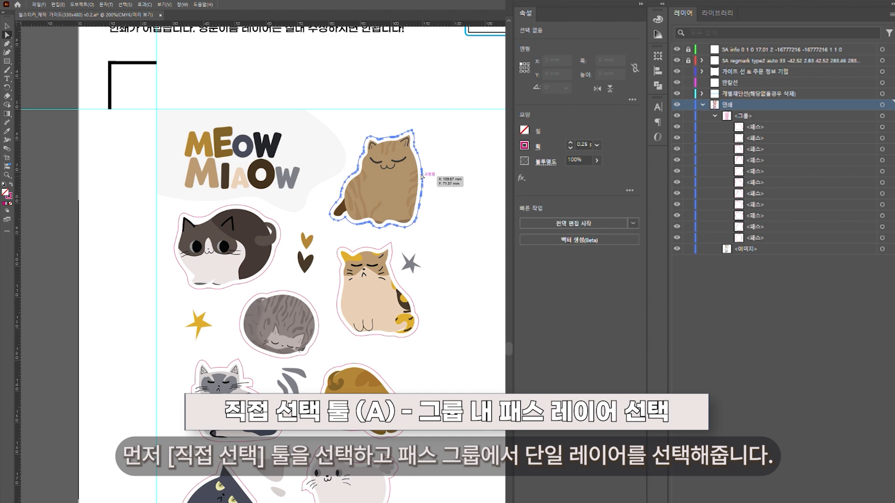
{"action": "left_click", "coordinate": [882, 127]}
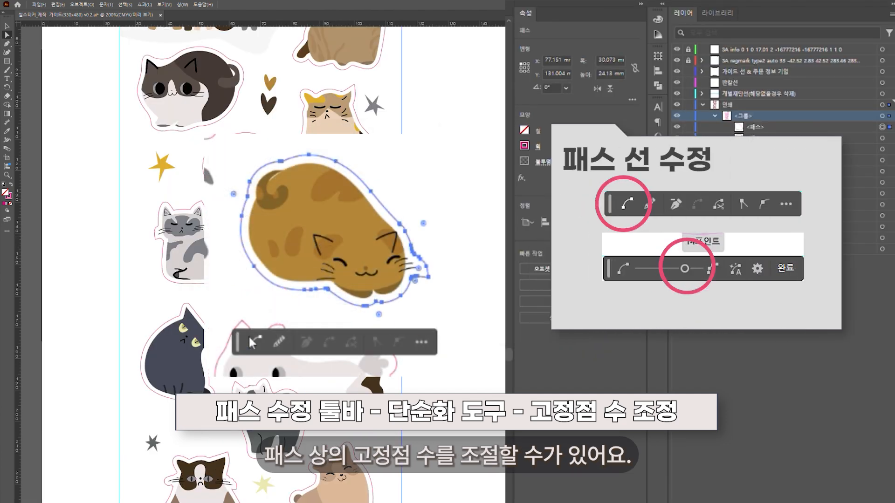
{"action": "left_click", "coordinate": [253, 343]}
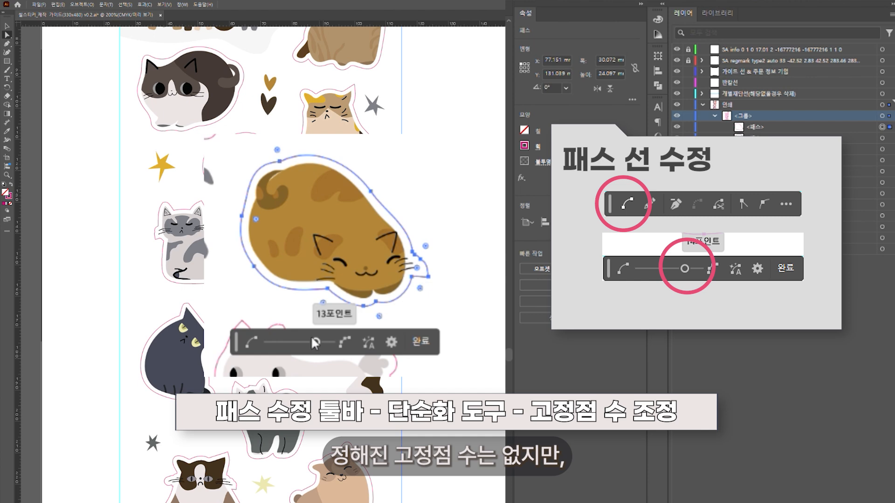
{"action": "left_click_drag", "start_coordinate": [309, 343], "coordinate": [310, 342]}
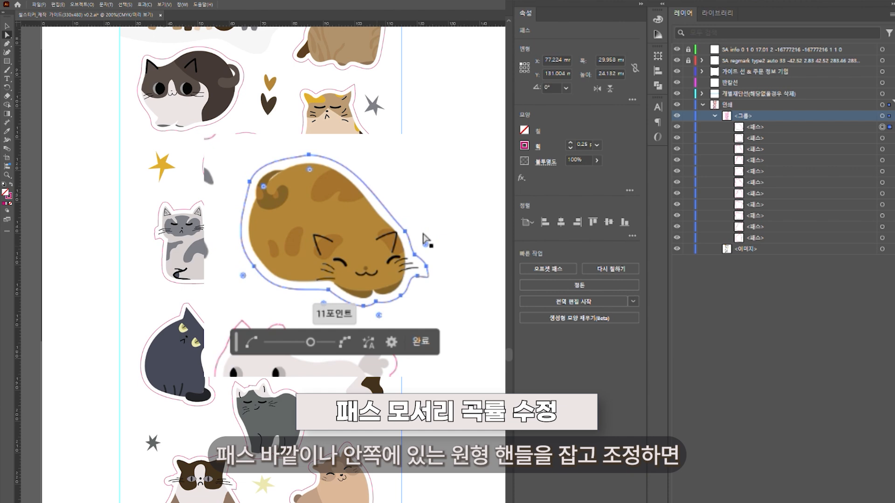
Step: Smooth the sharp corners of the curled orange cat's cut line near its whiskers using the corner rounding handles
{"action": "left_click_drag", "start_coordinate": [425, 244], "coordinate": [429, 242]}
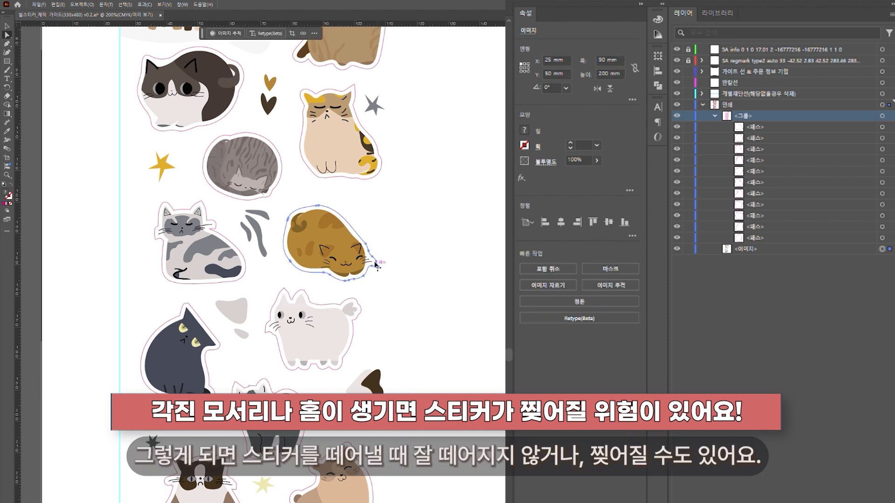
{"action": "left_click", "coordinate": [376, 266]}
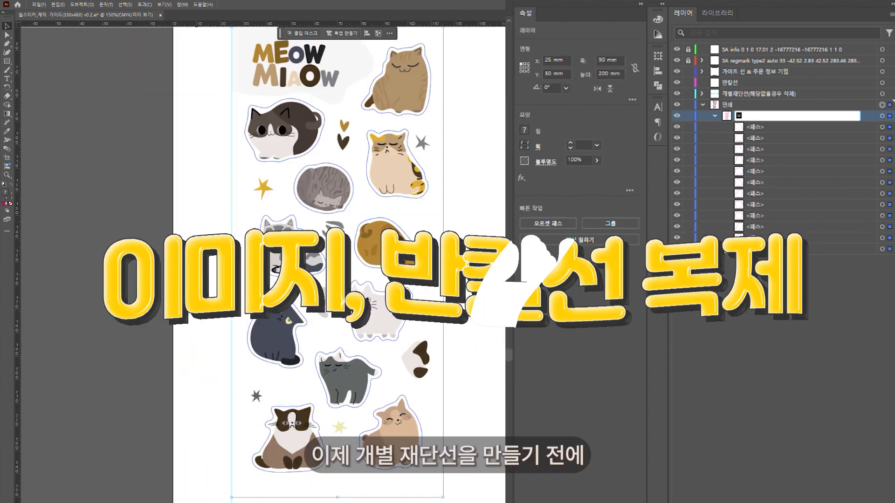
Step: Name the group of cut lines 반칼선 and the artwork beneath it 이미지
{"action": "left_click", "coordinate": [715, 116]}
{"action": "double_click", "coordinate": [738, 127]}
{"action": "type", "text": "이미지"}
{"action": "key", "text": "Return"}
Step: Group the 반칼선 cut lines together with the 이미지 artwork
{"action": "left_click", "coordinate": [882, 116]}
{"action": "left_click", "coordinate": [882, 127], "text": "shift"}
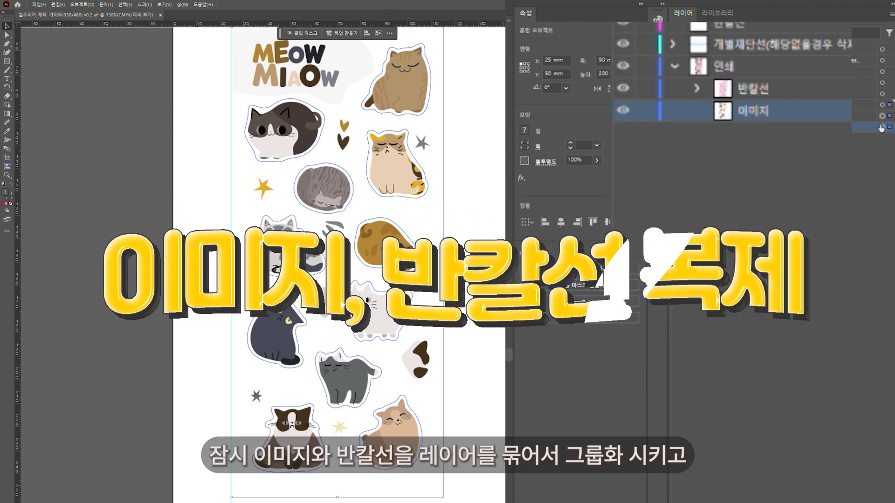
{"action": "key", "text": "ctrl+g"}
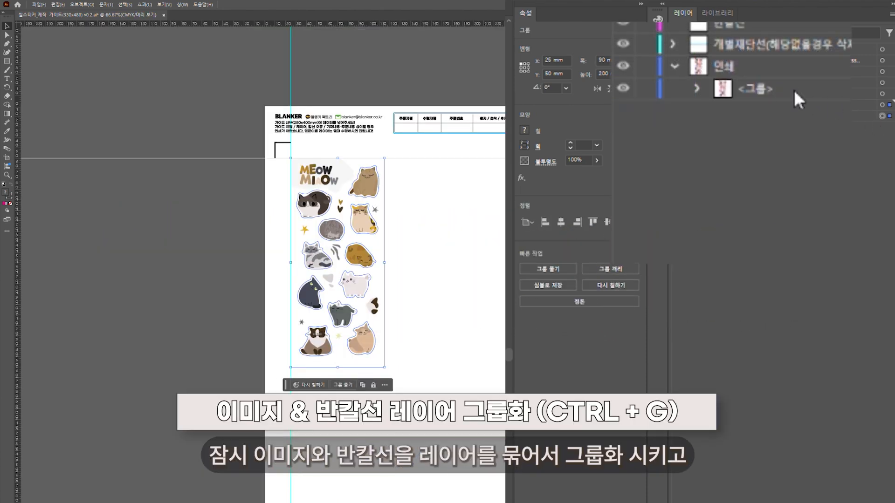
{"action": "left_click", "coordinate": [745, 88]}
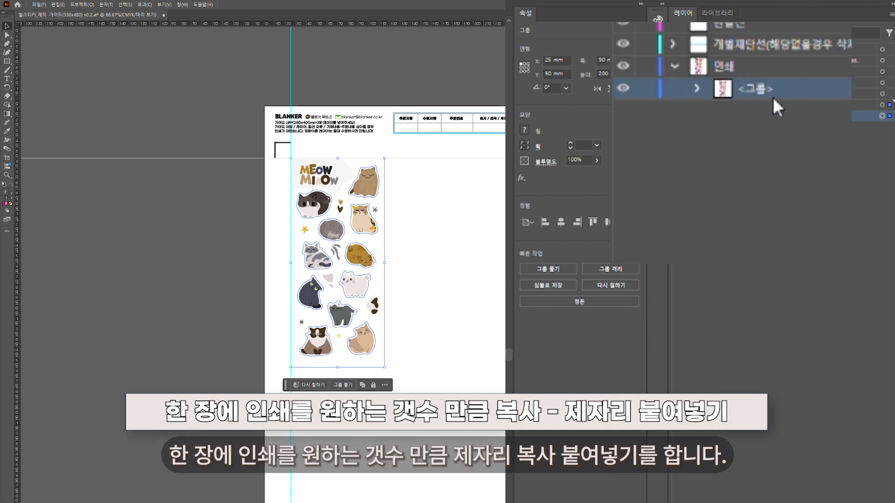
Step: Copy the sticker group and paste it in place five times, making six identical groups
{"action": "key", "text": "ctrl+c"}
{"action": "key", "text": "ctrl+shift+v"}
{"action": "key", "text": "ctrl+shift+v"}
{"action": "key", "text": "ctrl+shift+v"}
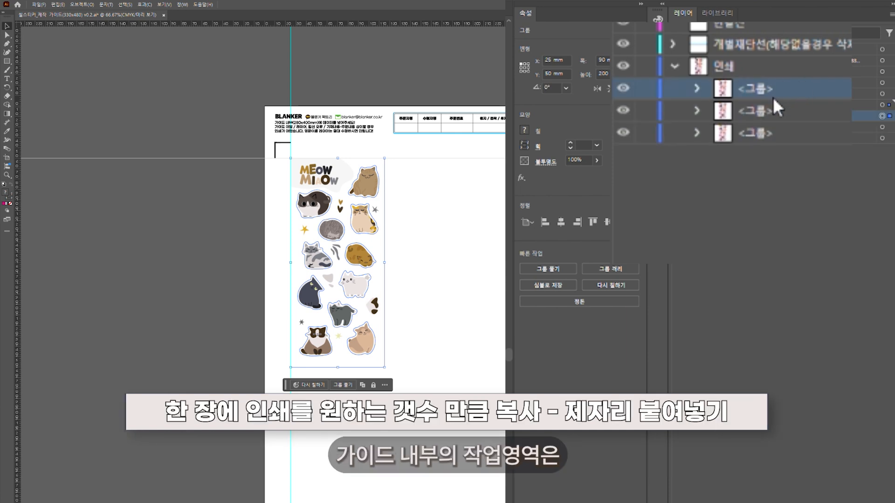
{"action": "key", "text": "ctrl+shift+v"}
{"action": "key", "text": "ctrl+shift+v"}
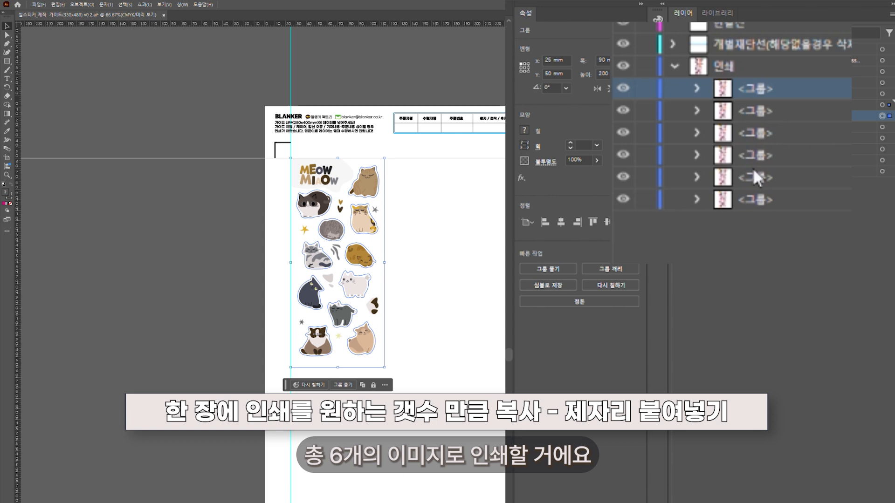
Step: Shift four of the stacked sticker groups 90 mm in X and two of those another 90 mm, forming three adjacent columns
{"action": "left_click_drag", "start_coordinate": [466, 345], "coordinate": [389, 268]}
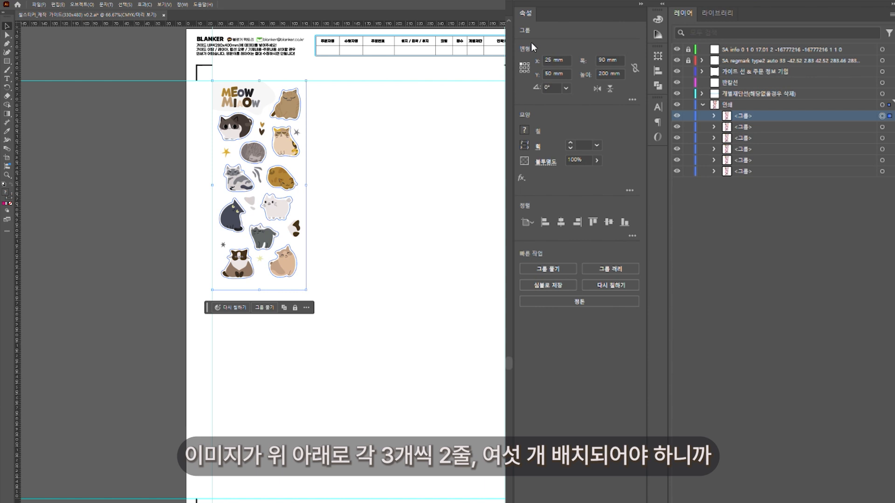
{"action": "left_click", "coordinate": [883, 127]}
{"action": "left_click", "coordinate": [867, 204], "text": "shift"}
{"action": "left_click", "coordinate": [623, 67]}
{"action": "type", "text": "+90"}
{"action": "key", "text": "alt+Return"}
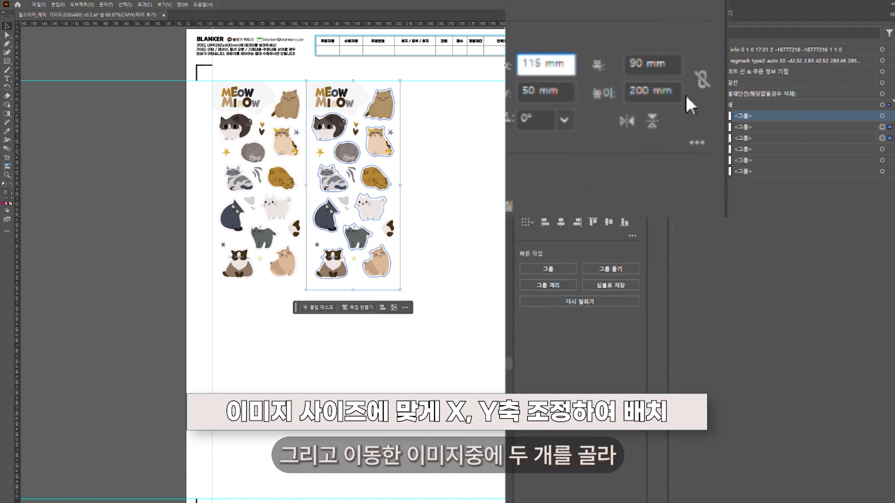
{"action": "type", "text": "+90"}
{"action": "key", "text": "alt+Return"}
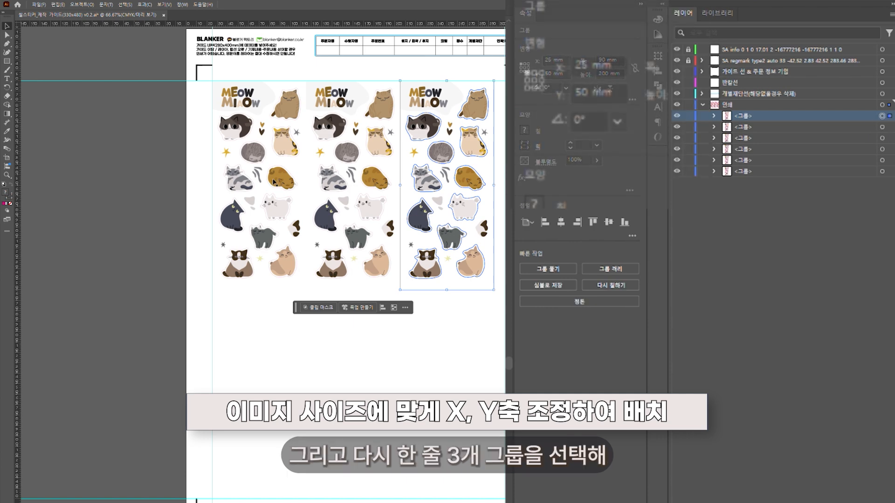
Step: Move one sticker group from each of the three columns down by 200 mm to form a second row
{"action": "left_click", "coordinate": [274, 182]}
{"action": "left_click", "coordinate": [343, 179], "text": "shift"}
{"action": "left_click", "coordinate": [436, 179], "text": "shift"}
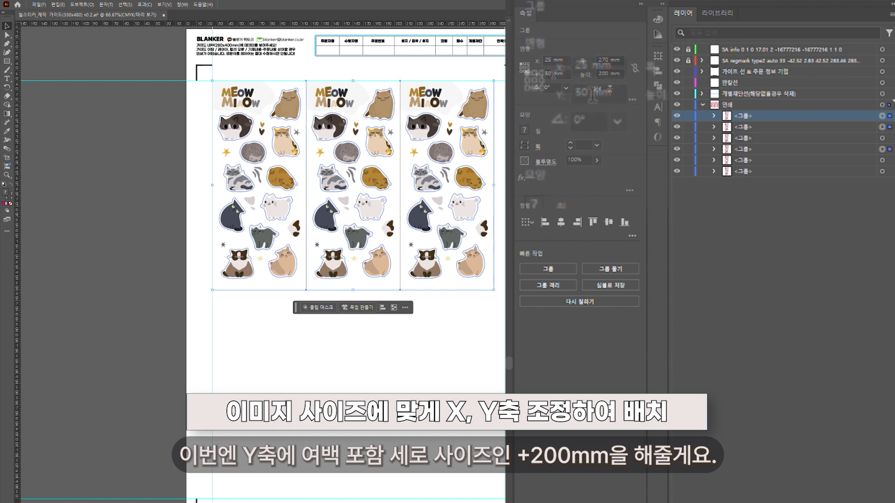
{"action": "type", "text": "+"}
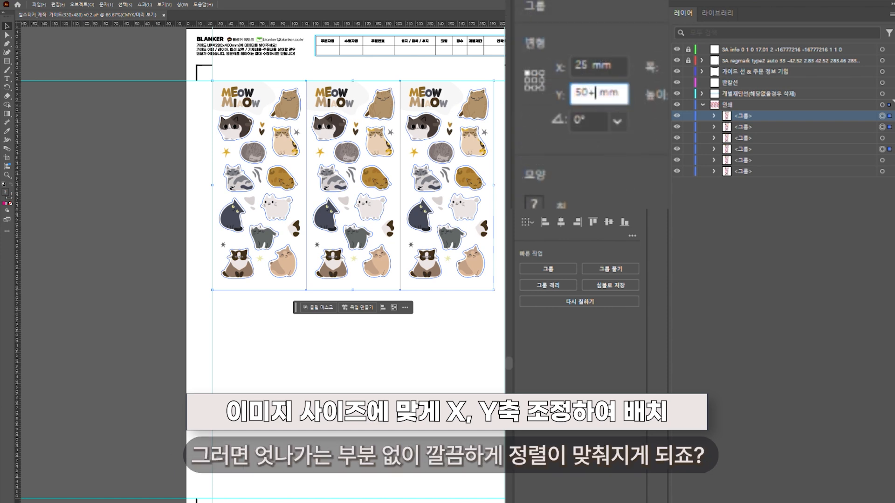
{"action": "type", "text": "200"}
{"action": "key", "text": "alt+Return"}
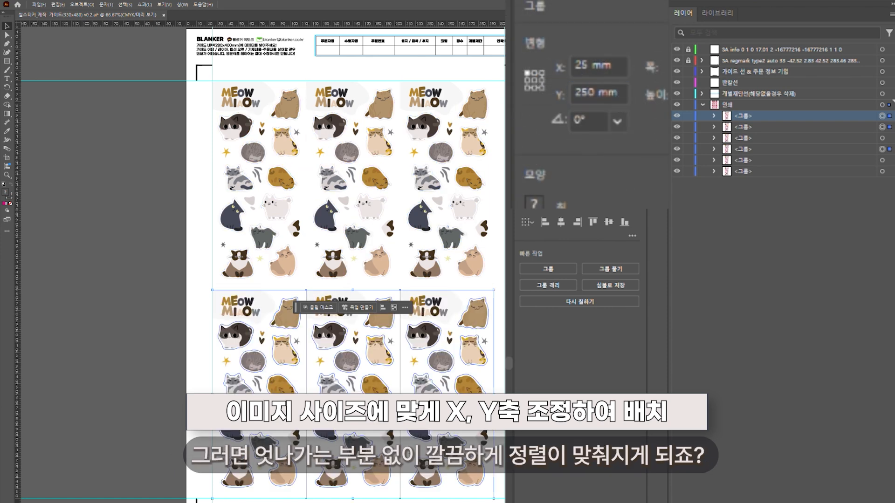
Step: Ungroup all six sticker groups and move their six 반칼선 sublayer groups into the main 반칼선 layer
{"action": "left_click", "coordinate": [276, 296]}
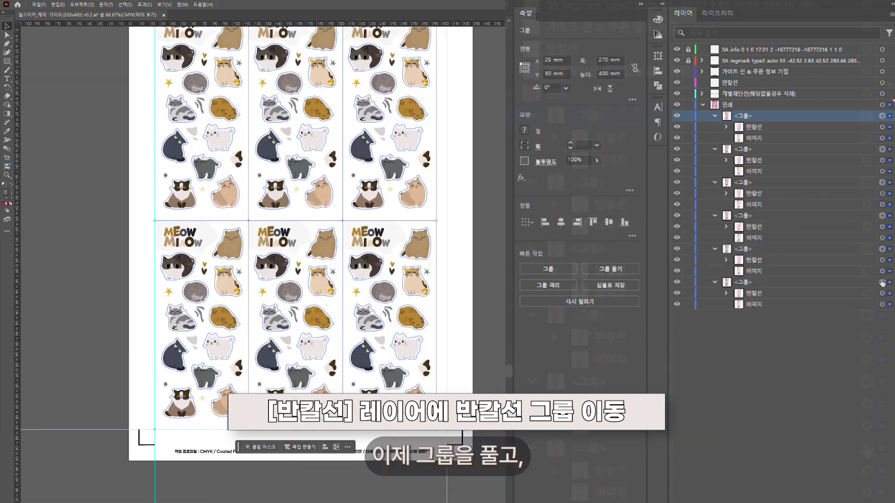
{"action": "key", "text": "ctrl+shift+g"}
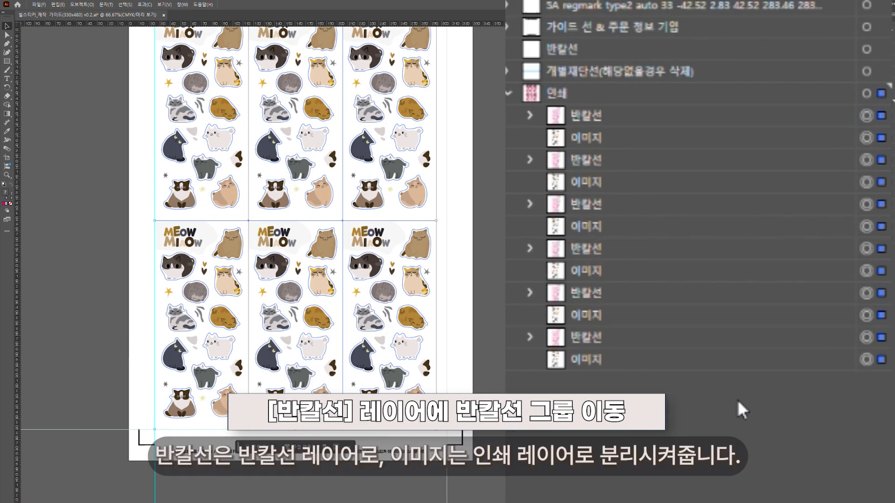
{"action": "left_click", "coordinate": [583, 116]}
{"action": "left_click", "coordinate": [584, 160], "text": "ctrl"}
{"action": "left_click", "coordinate": [587, 205], "text": "ctrl"}
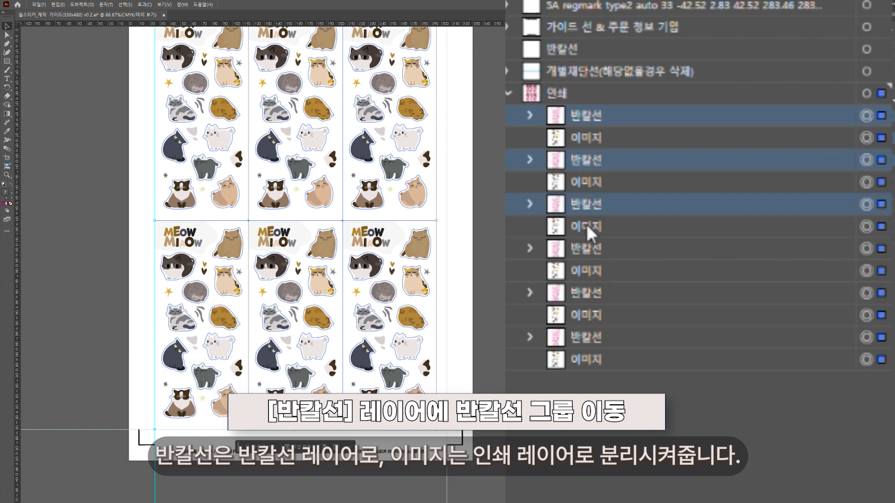
{"action": "left_click", "coordinate": [581, 247], "text": "ctrl"}
{"action": "left_click", "coordinate": [582, 293], "text": "ctrl"}
{"action": "left_click", "coordinate": [590, 336], "text": "ctrl"}
{"action": "left_click_drag", "start_coordinate": [590, 337], "coordinate": [576, 50]}
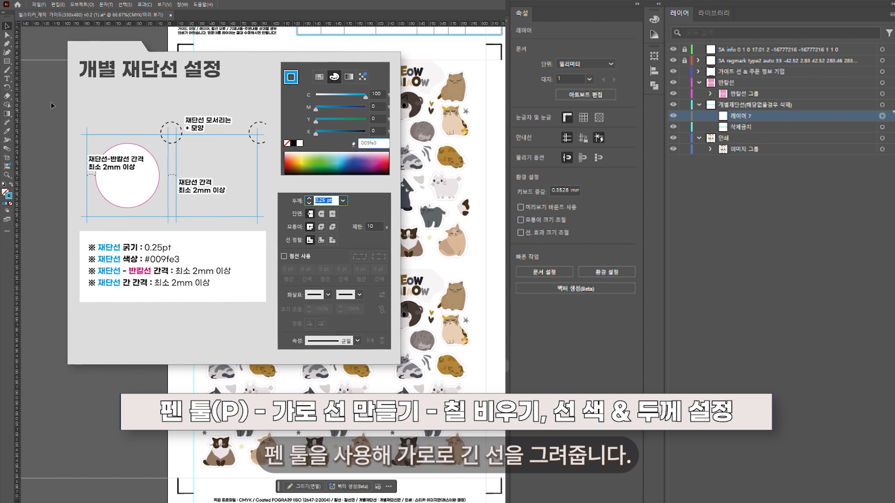
Step: Draw a horizontal line about 298 mm long across the top of the stickers with the Pen tool, using a 0.25 pt stroke
{"action": "left_click", "coordinate": [2, 42]}
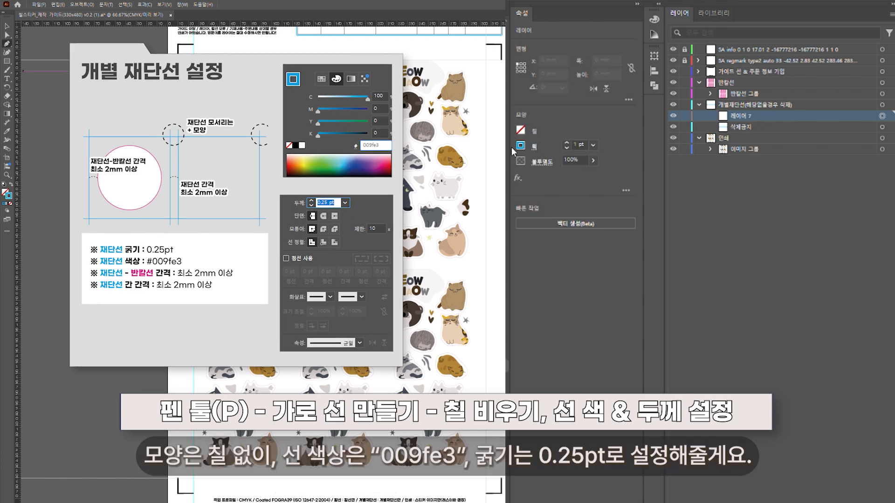
{"action": "left_click", "coordinate": [578, 145]}
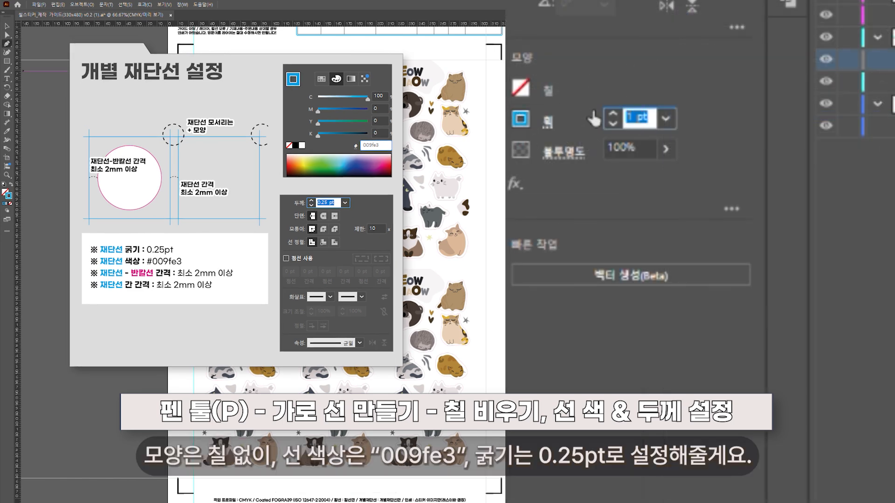
{"action": "key", "text": "Return"}
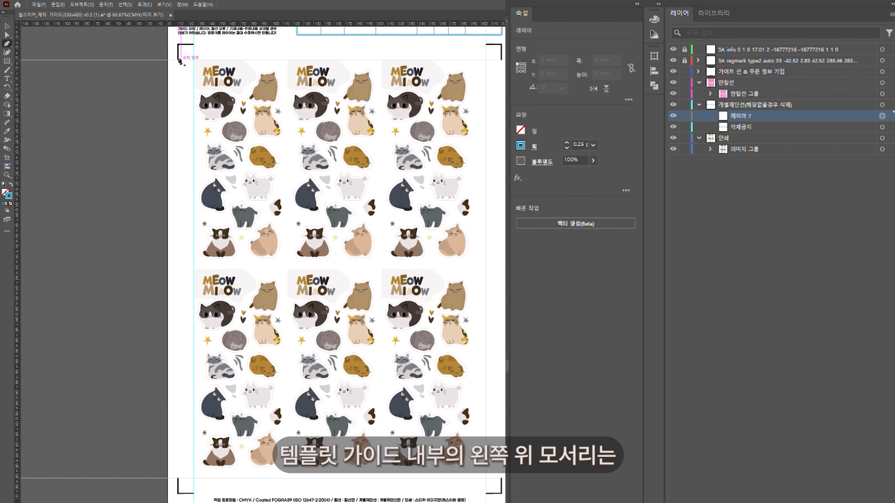
{"action": "left_click", "coordinate": [179, 59]}
{"action": "left_click", "coordinate": [491, 62]}
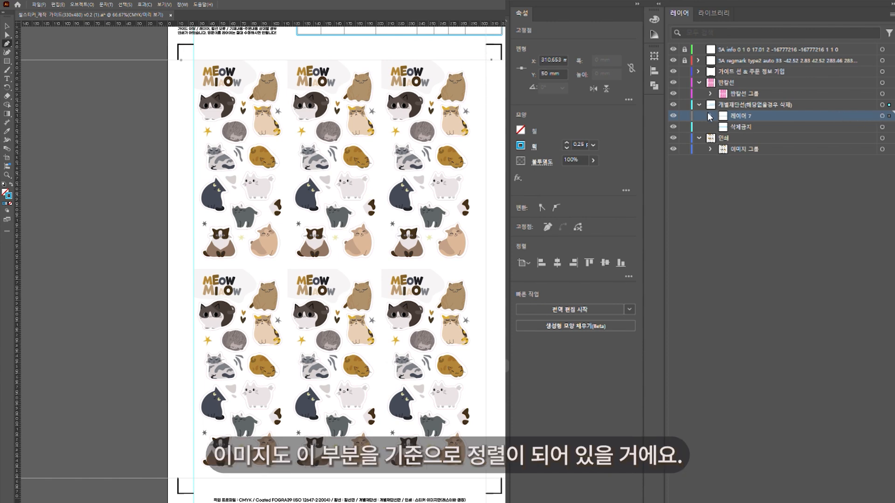
Step: Select the horizontal trim line in 레이어 7 and set its Y position to 52 mm
{"action": "left_click", "coordinate": [709, 116]}
{"action": "left_click", "coordinate": [778, 127]}
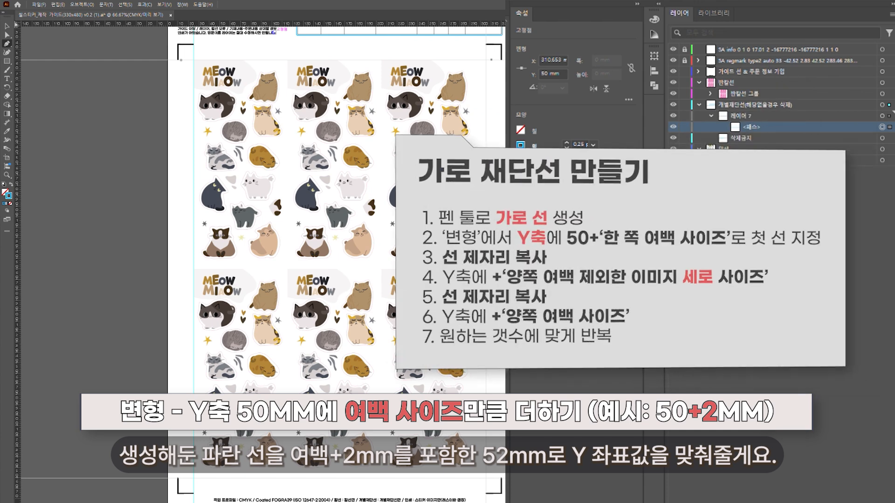
{"action": "key", "text": "v"}
{"action": "left_click", "coordinate": [554, 74]}
{"action": "type", "text": "5"}
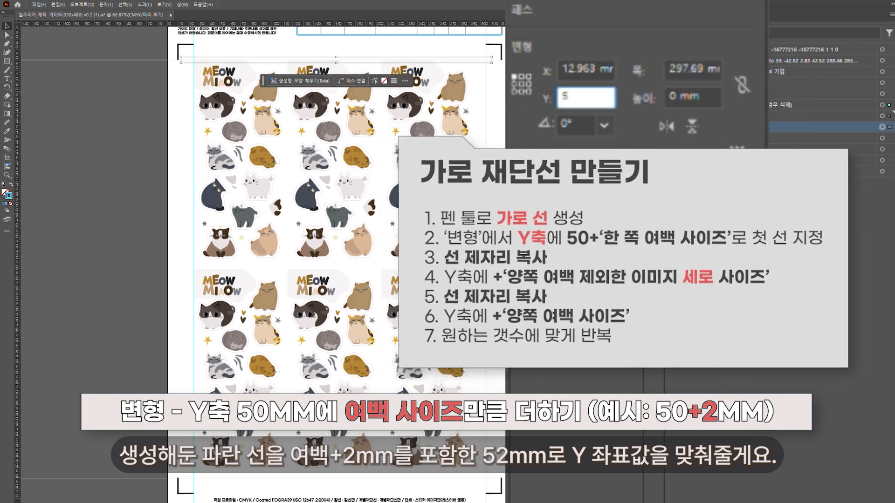
{"action": "type", "text": "2"}
{"action": "key", "text": "Return"}
Step: Duplicate the trim line in place with a 196 mm Y offset, and add another copy 4 mm below that one
{"action": "key", "text": "ctrl+plus"}
{"action": "key", "text": "ctrl+plus"}
{"action": "key", "text": "ctrl+plus"}
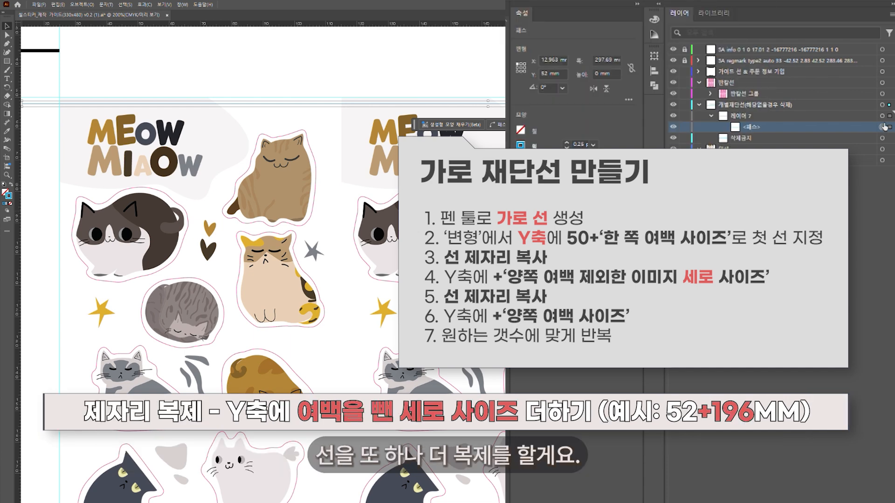
{"action": "key", "text": "ctrl+c"}
{"action": "key", "text": "ctrl+f"}
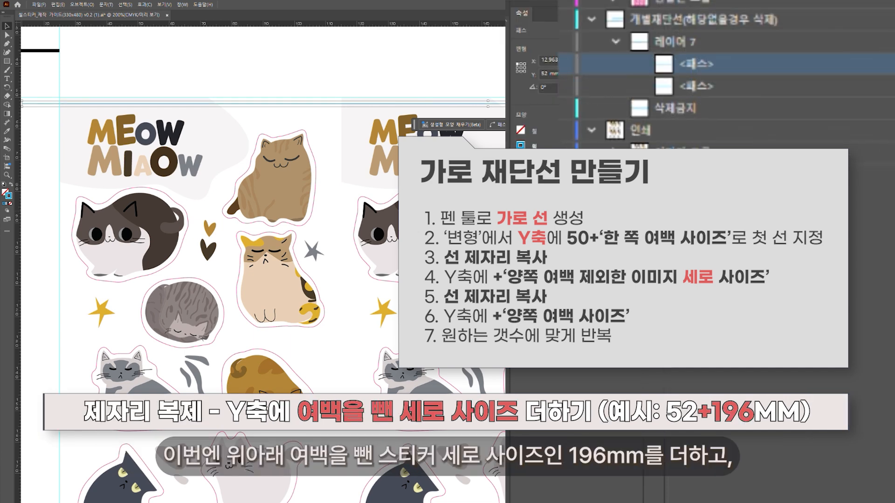
{"action": "left_click", "coordinate": [547, 74]}
{"action": "type", "text": "+"}
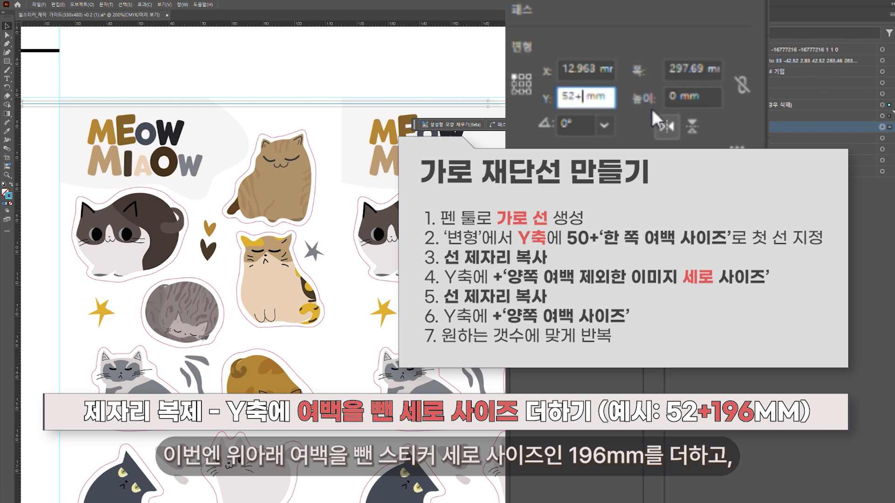
{"action": "type", "text": "196"}
{"action": "key", "text": "Return"}
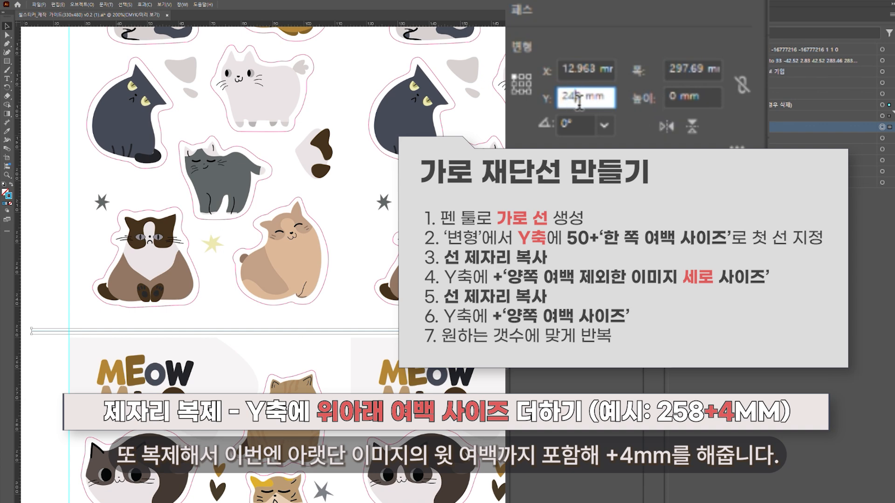
{"action": "key", "text": "Return"}
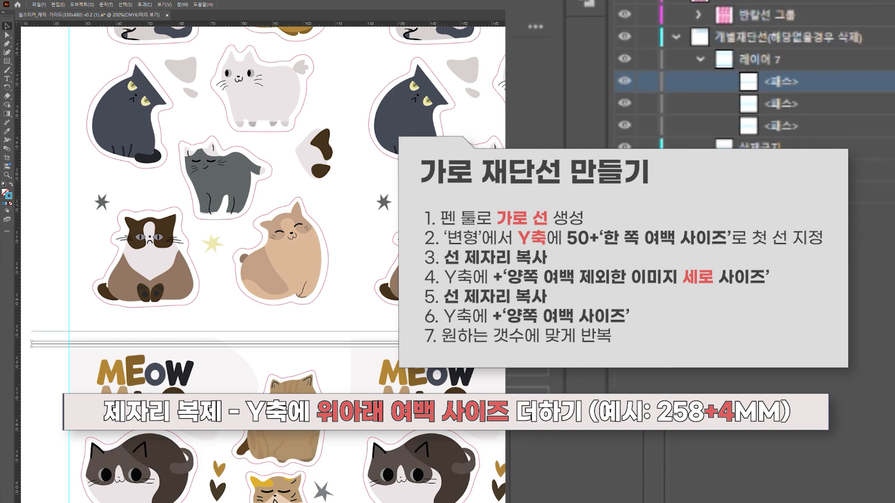
Step: Duplicate the lowest trim line in place and move the copy down 196 mm to Y 448 mm
{"action": "key", "text": "ctrl+f"}
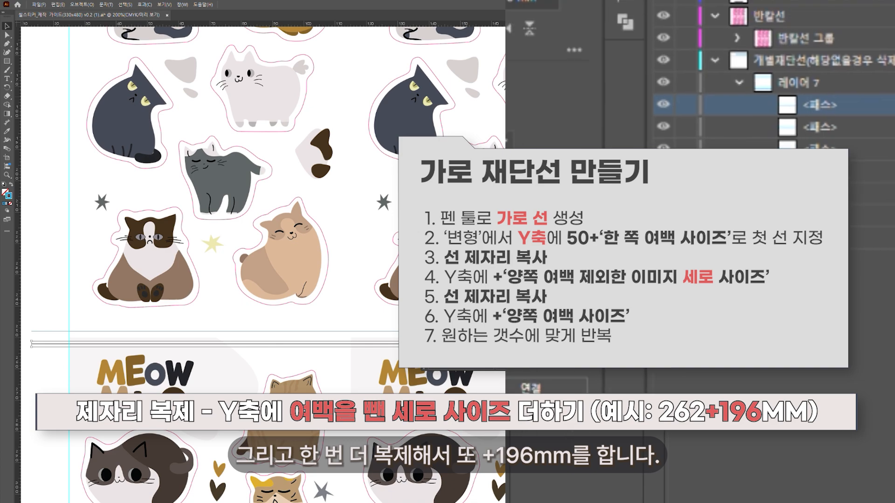
{"action": "left_click", "coordinate": [583, 99]}
{"action": "type", "text": "+196"}
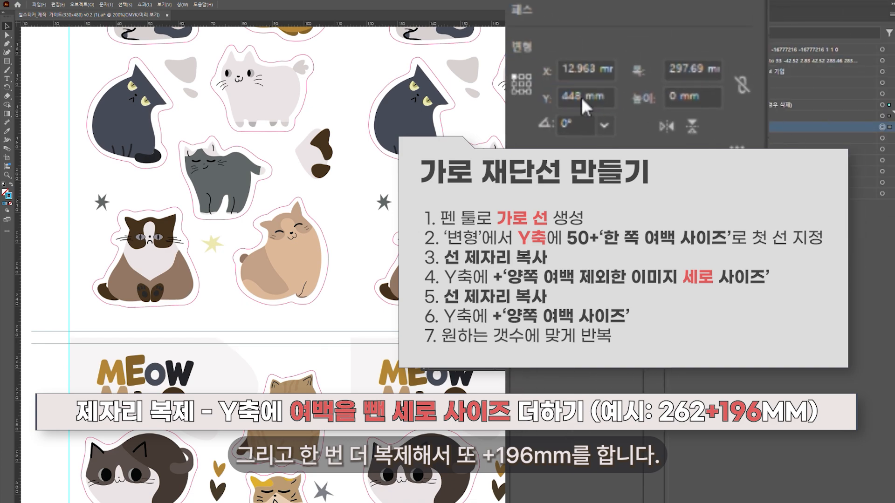
{"action": "key", "text": "Return"}
Step: Draw a vertical trim line about 413 mm long beside the first sticker column and set its X position to 27 mm
{"action": "scroll", "coordinate": [261, 210], "scroll_direction": "down", "scroll_amount": 10}
{"action": "scroll", "coordinate": [261, 210], "scroll_direction": "down", "scroll_amount": 3}
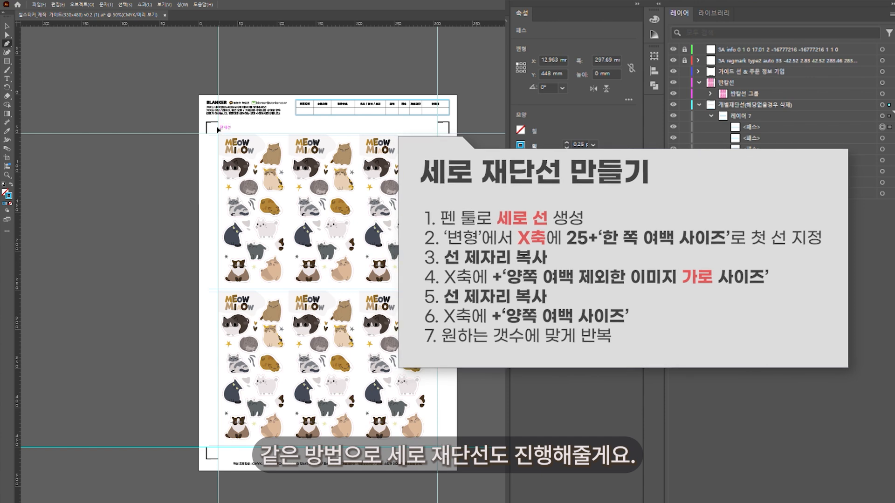
{"action": "left_click", "coordinate": [218, 130]}
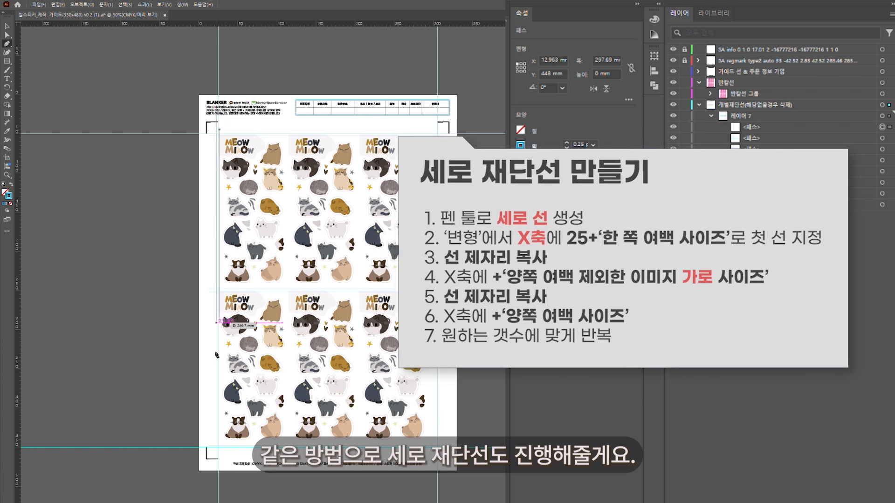
{"action": "left_click", "coordinate": [219, 453], "text": "shift"}
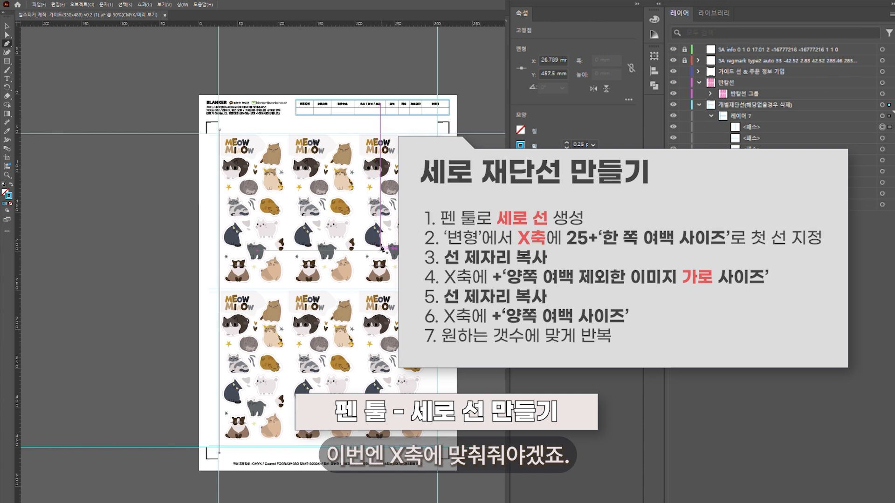
{"action": "left_click", "coordinate": [562, 61]}
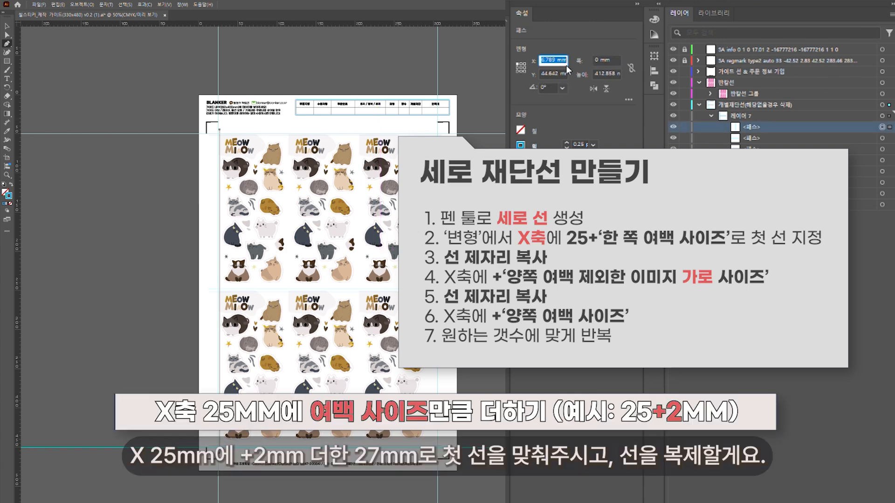
{"action": "type", "text": "27"}
{"action": "key", "text": "Return"}
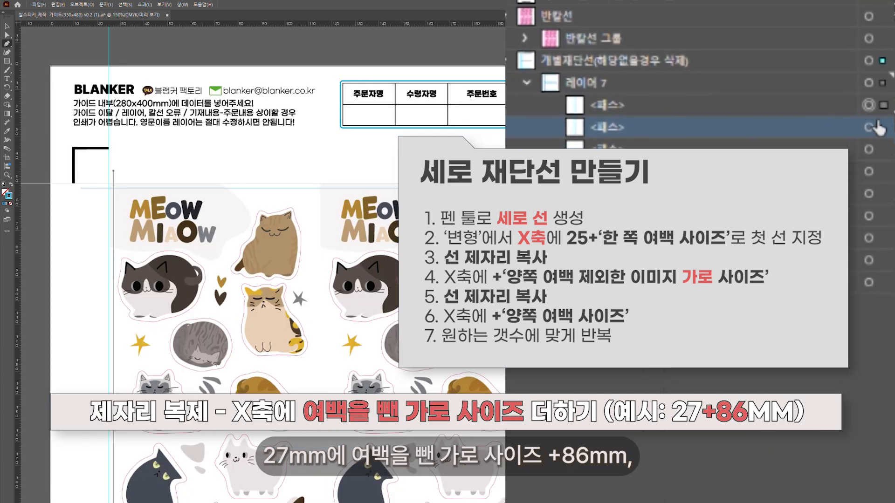
Step: Offset the copied vertical trim line 86 mm in X to 113 mm, and place another in-place copy 4 mm further at X 117 mm
{"action": "left_click", "coordinate": [586, 75]}
{"action": "type", "text": "+86"}
{"action": "key", "text": "Return"}
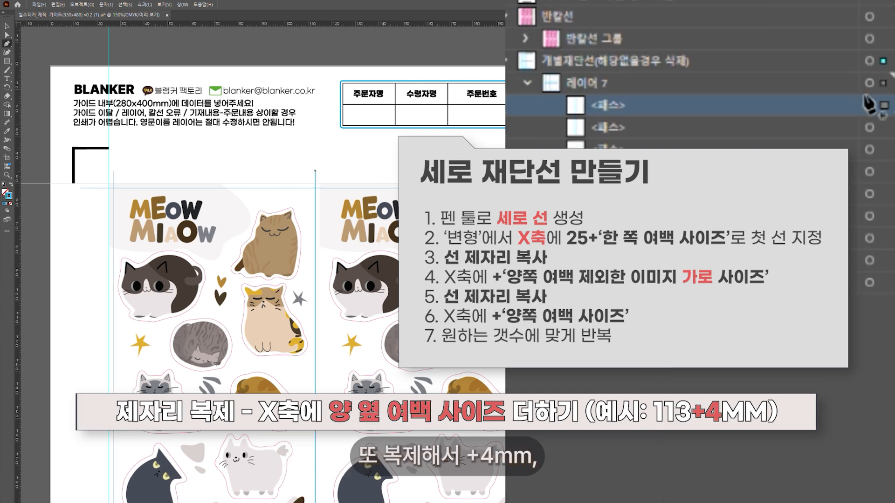
{"action": "left_click", "coordinate": [870, 102]}
{"action": "type", "text": "+"}
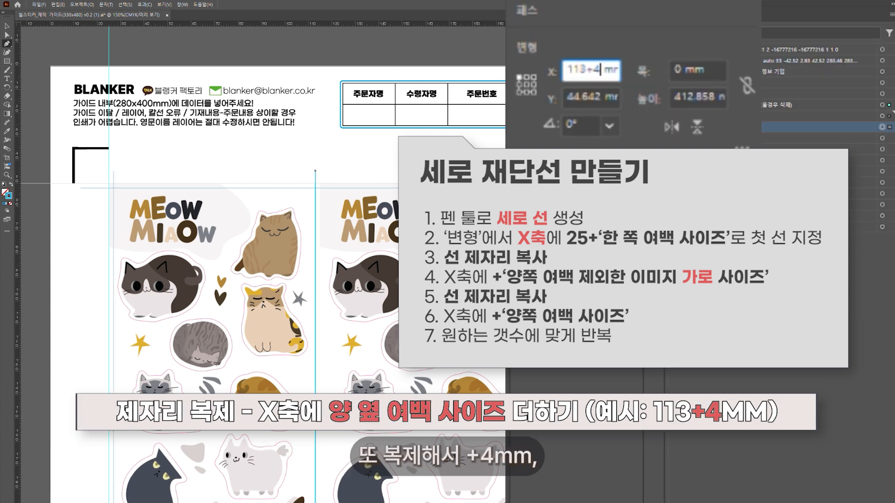
{"action": "type", "text": "4"}
{"action": "key", "text": "Return"}
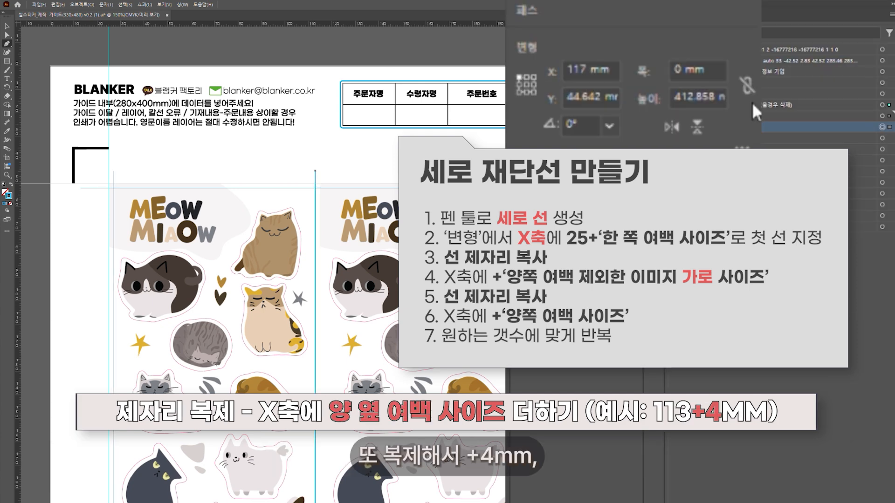
Step: Offset the next vertical trim line copy 86 mm from X 117 mm, offset the one at X 207 mm another 86 mm, and deselect
{"action": "left_click", "coordinate": [602, 71]}
{"action": "type", "text": "+86"}
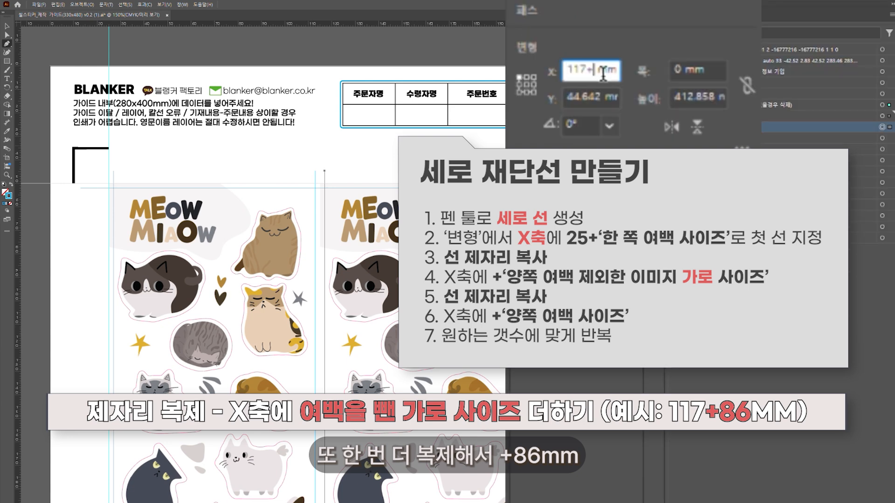
{"action": "key", "text": "Return"}
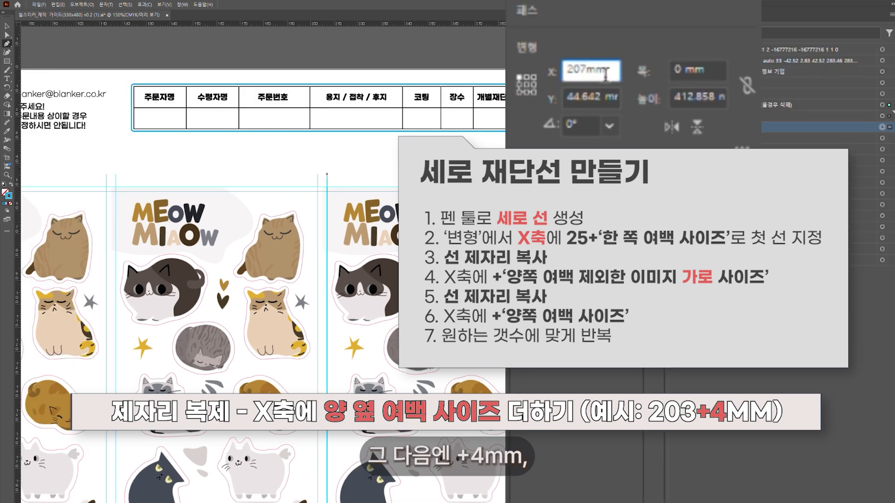
{"action": "type", "text": "+86mm"}
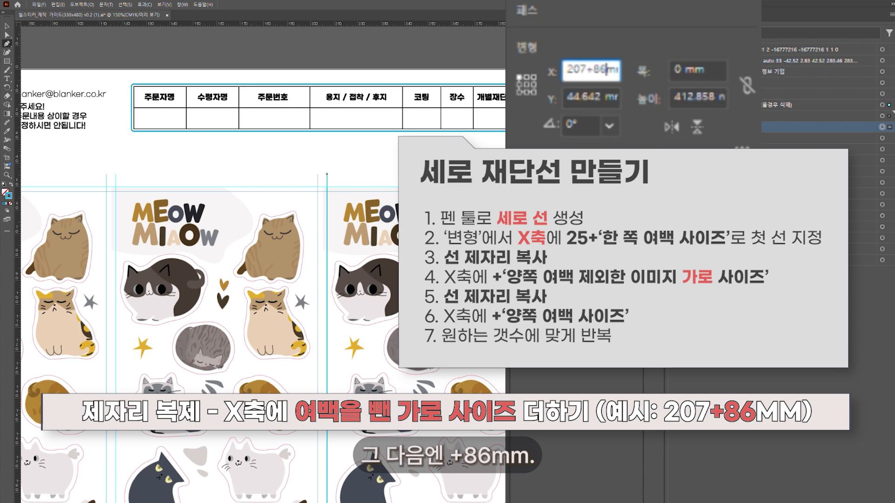
{"action": "key", "text": "Return"}
{"action": "key", "text": "v"}
{"action": "key", "text": "ctrl+shift+a"}
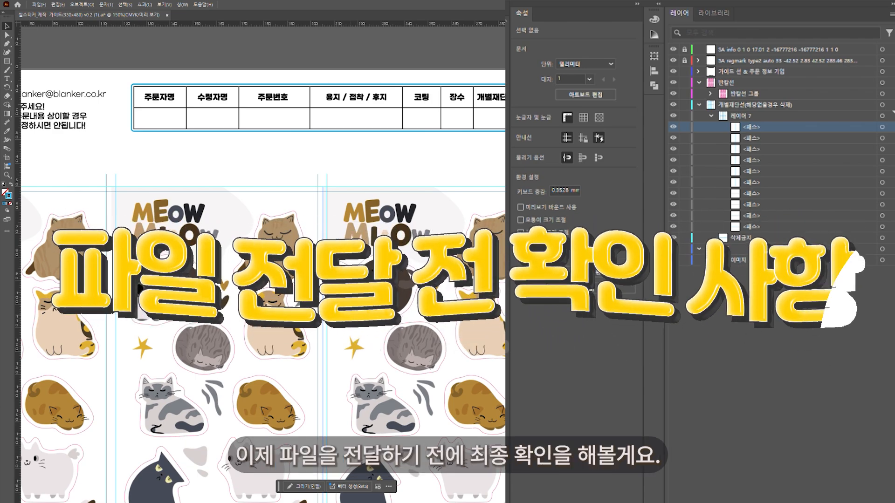
Step: Check the individual trim line paths in the 개별재단선 group one by one to verify they are on the correct layer
{"action": "key", "text": "ctrl+plus"}
{"action": "key", "text": "ctrl+plus"}
{"action": "key", "text": "ctrl+plus"}
{"action": "key", "text": "ctrl+plus"}
{"action": "key", "text": "ctrl+plus"}
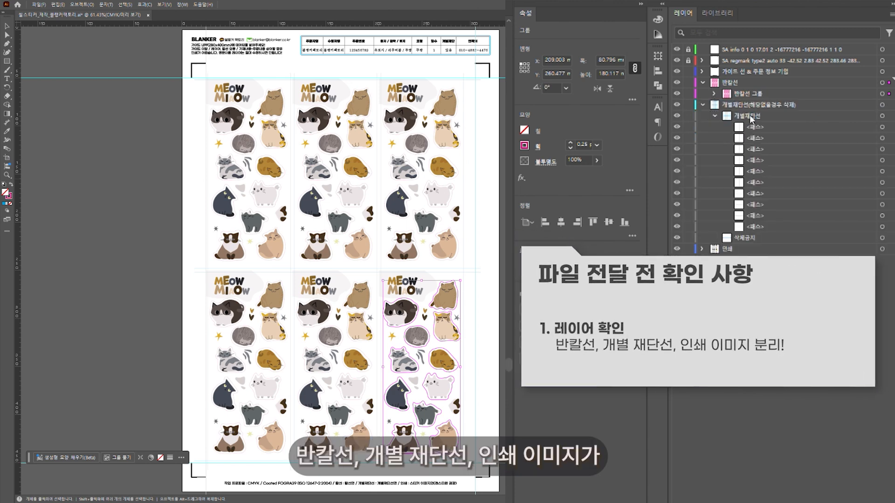
{"action": "left_click", "coordinate": [882, 126]}
{"action": "left_click", "coordinate": [883, 149]}
{"action": "left_click", "coordinate": [883, 160]}
{"action": "left_click", "coordinate": [883, 183]}
{"action": "left_click", "coordinate": [882, 193]}
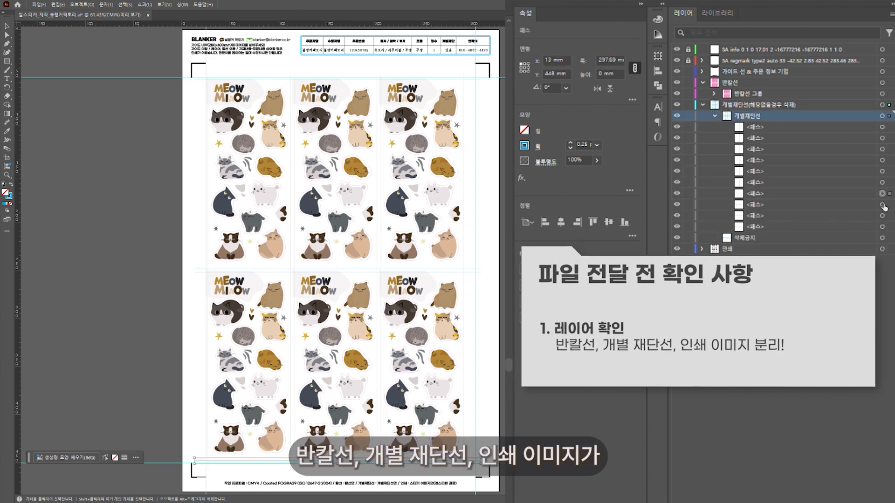
{"action": "left_click", "coordinate": [883, 215]}
{"action": "left_click", "coordinate": [882, 227]}
Step: Check the items of the 이미지 그룹 in the 인쇄 layer one by one to verify the print images are kept separate
{"action": "left_click", "coordinate": [715, 116]}
{"action": "left_click", "coordinate": [703, 138]}
{"action": "left_click", "coordinate": [713, 149]}
{"action": "left_click", "coordinate": [883, 149]}
{"action": "left_click", "coordinate": [883, 161]}
{"action": "left_click", "coordinate": [883, 171]}
{"action": "left_click", "coordinate": [882, 182]}
{"action": "left_click", "coordinate": [882, 193]}
{"action": "left_click", "coordinate": [882, 204]}
{"action": "left_click", "coordinate": [883, 216]}
{"action": "left_click", "coordinate": [715, 149]}
Step: Examine the 반칼선 그룹 half-cut lines up close for rounded corners, stray paths or points, and spacing from the trim lines
{"action": "left_click", "coordinate": [882, 94]}
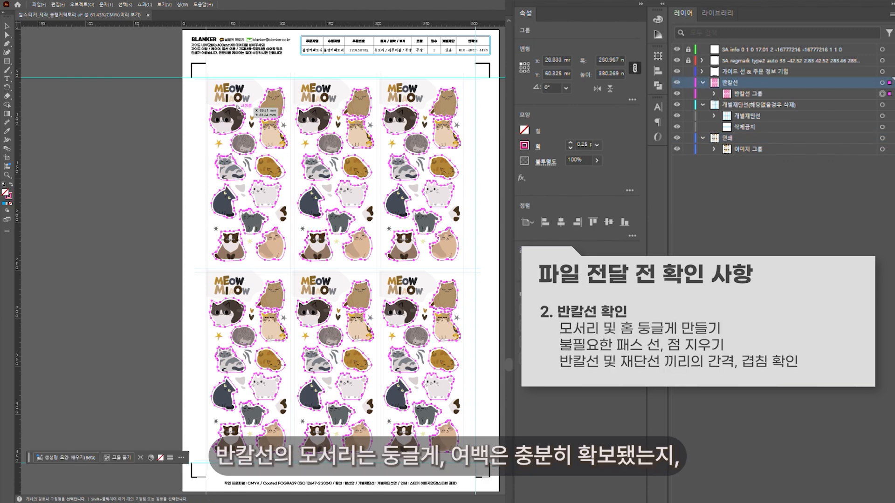
{"action": "scroll", "coordinate": [232, 275], "scroll_direction": "up", "scroll_amount": 6}
{"action": "left_click_drag", "start_coordinate": [494, 79], "coordinate": [460, 489]}
{"action": "left_click_drag", "start_coordinate": [70, 42], "coordinate": [284, 499]}
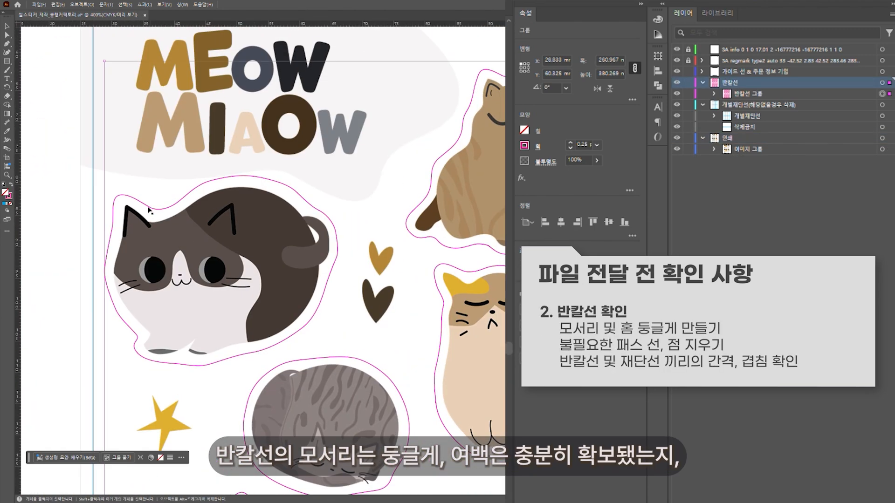
{"action": "left_click_drag", "start_coordinate": [480, 90], "coordinate": [276, 157]}
{"action": "scroll", "coordinate": [379, 173], "scroll_direction": "down", "scroll_amount": 3}
{"action": "scroll", "coordinate": [378, 172], "scroll_direction": "right", "scroll_amount": 2}
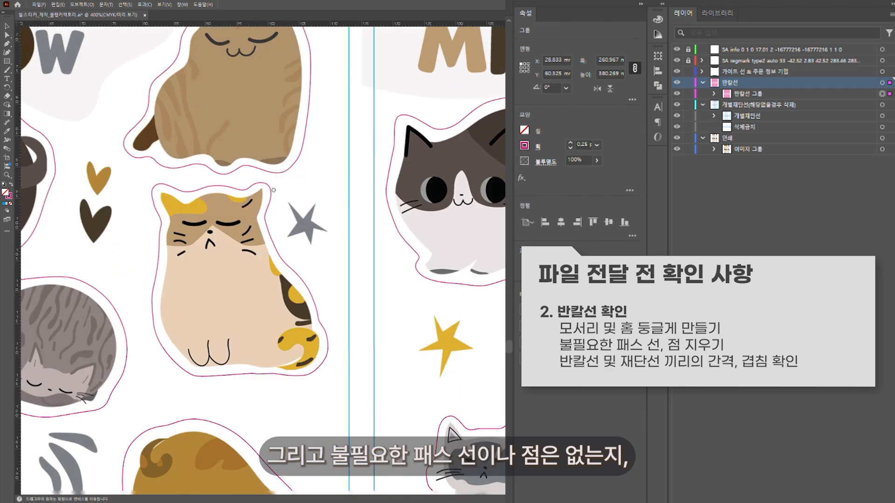
{"action": "scroll", "coordinate": [307, 305], "scroll_direction": "down", "scroll_amount": 5}
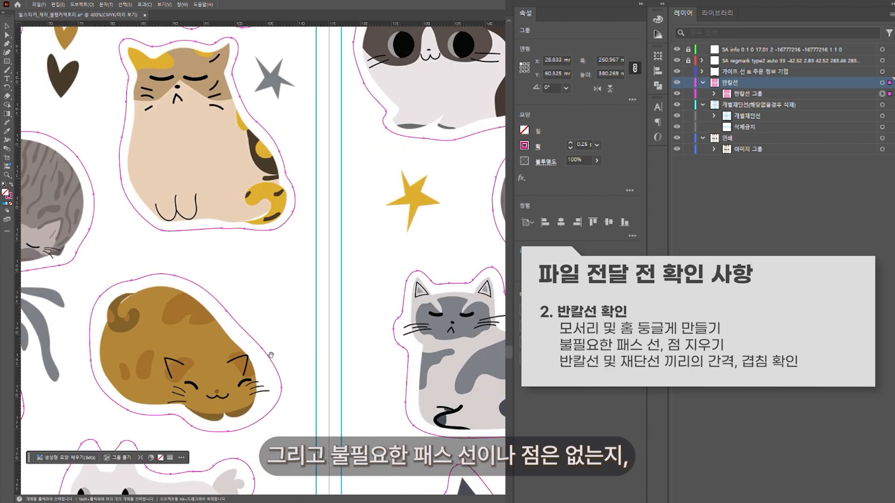
{"action": "scroll", "coordinate": [241, 156], "scroll_direction": "left", "scroll_amount": 2}
{"action": "scroll", "coordinate": [325, 294], "scroll_direction": "down", "scroll_amount": 3}
{"action": "scroll", "coordinate": [324, 294], "scroll_direction": "left", "scroll_amount": 2}
{"action": "scroll", "coordinate": [295, 217], "scroll_direction": "right", "scroll_amount": 2}
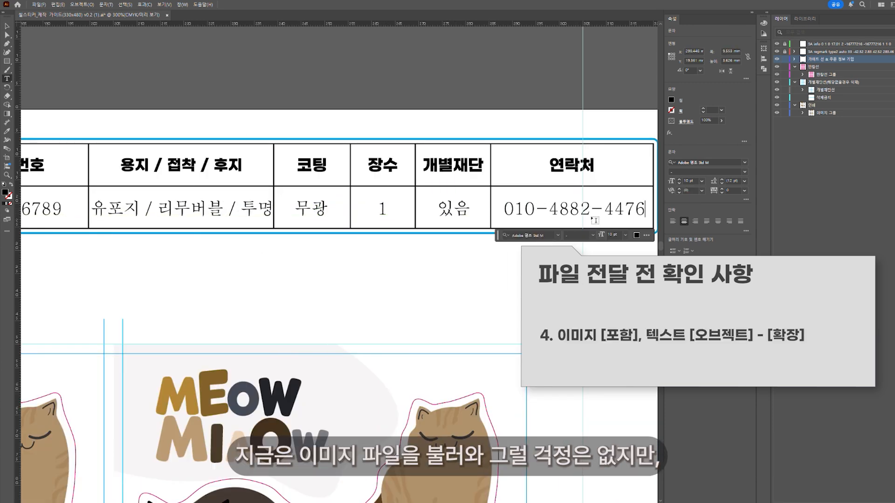
Step: Finish editing the contact number in the order information table and deselect the text
{"action": "key", "text": "Escape"}
{"action": "left_click", "coordinate": [482, 97]}
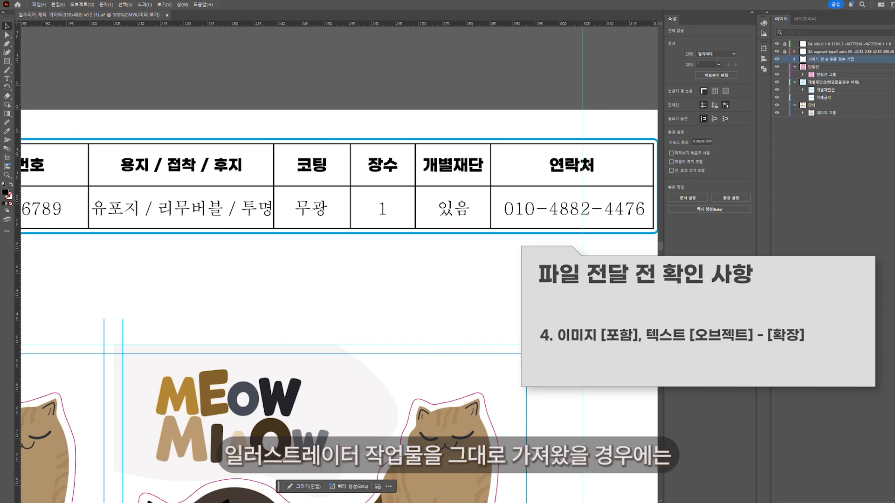
{"action": "left_click", "coordinate": [891, 98]}
{"action": "left_click", "coordinate": [694, 61]}
{"action": "type", "text": "45"}
{"action": "key", "text": "Return"}
{"action": "left_click", "coordinate": [892, 136], "text": "shift"}
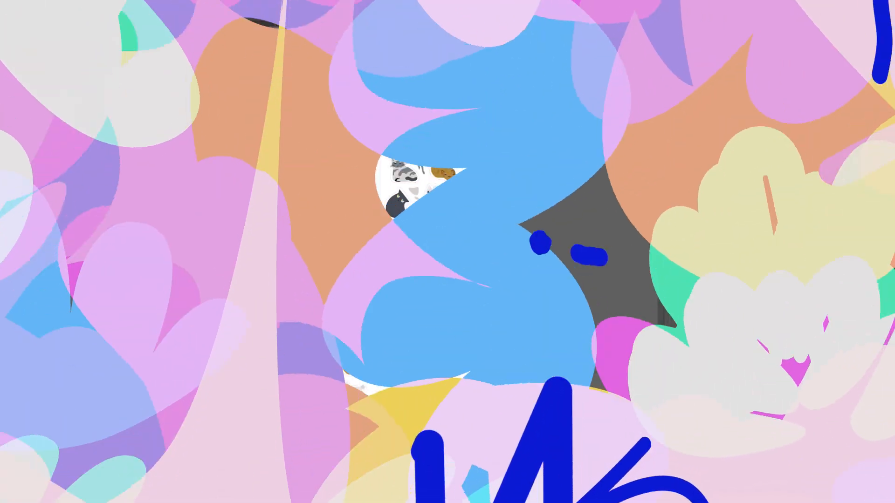